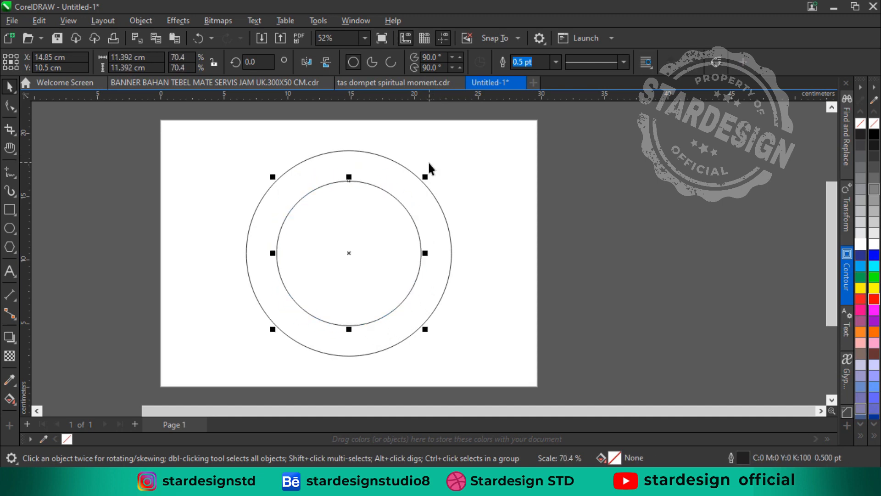
# Draw a 14-sided polygon around the two circles, sharing their centre, about 18.7 by 19.2 cm
pyautogui.click(227, 192)
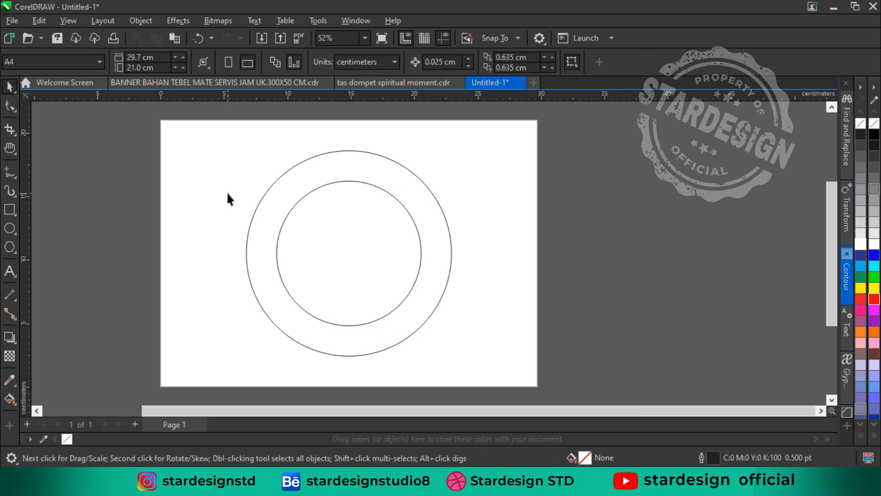
pyautogui.click(10, 248)
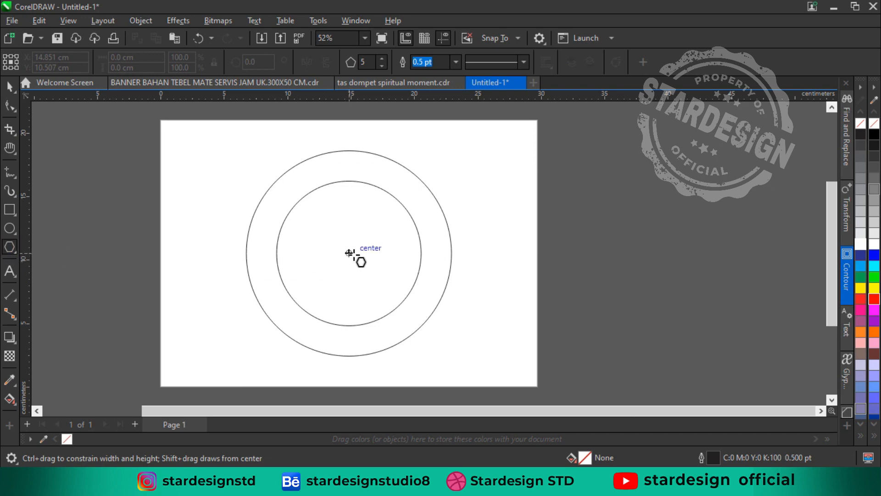
pyautogui.moveTo(349, 253); pyautogui.dragTo(472, 315)
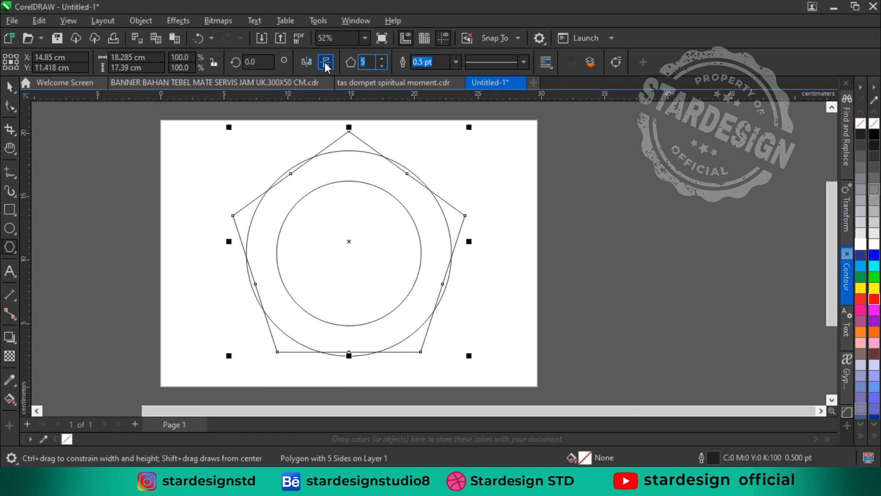
pyautogui.write('14')
pyautogui.press('Return')
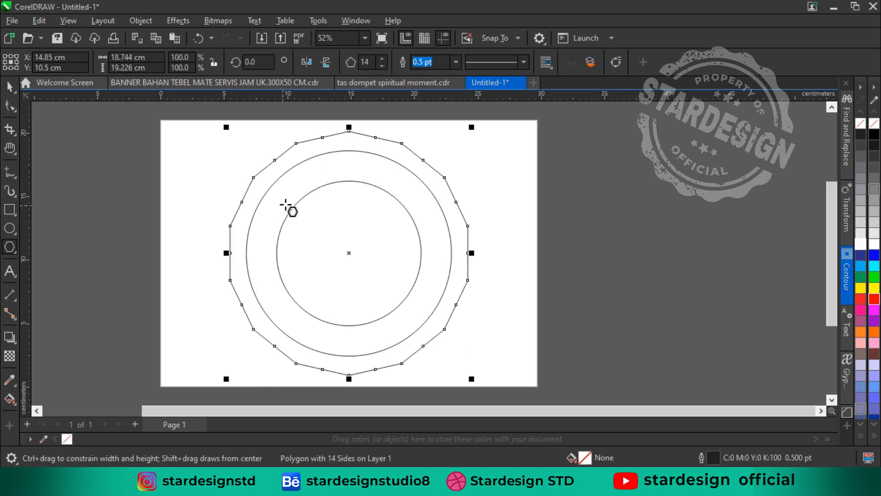
pyautogui.press('space')
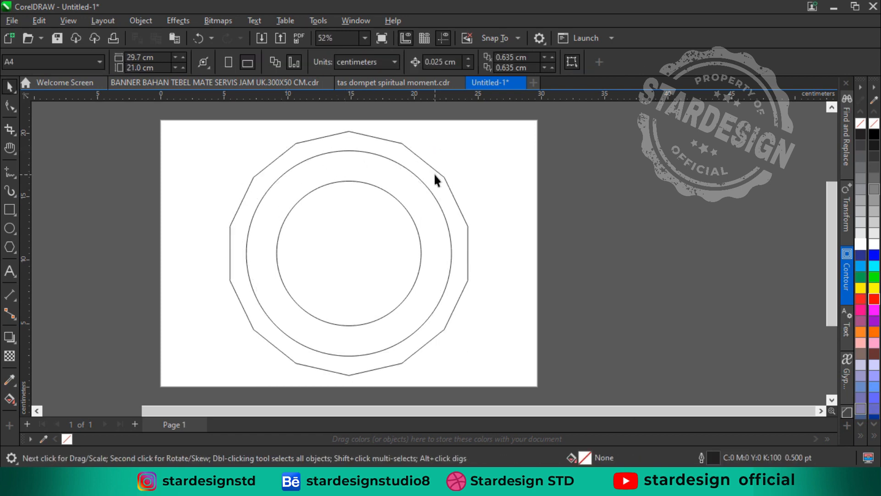
# Pull the polygon's mid-side nodes inward, then convert the segment right of the top point to a curve and bow it outward
pyautogui.click(10, 106)
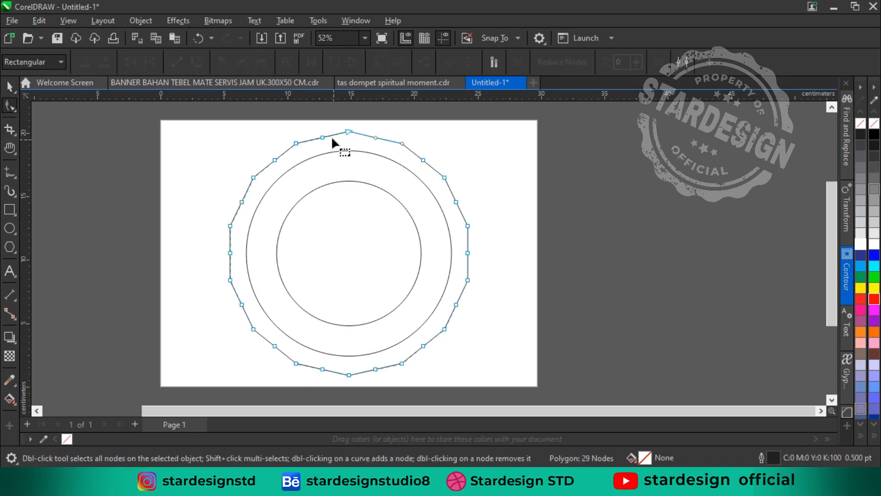
pyautogui.moveTo(324, 138); pyautogui.dragTo(327, 146)
pyautogui.scroll(3, 356, 140)
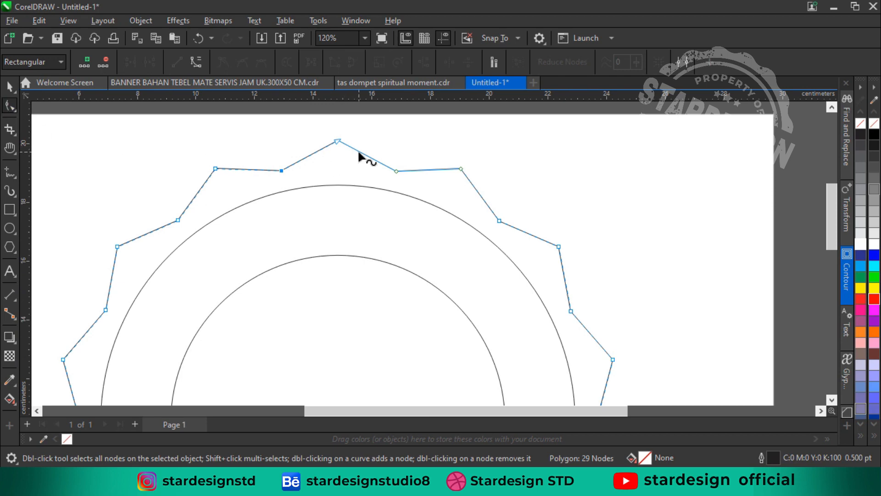
pyautogui.click(359, 150)
pyautogui.rightClick(360, 151)
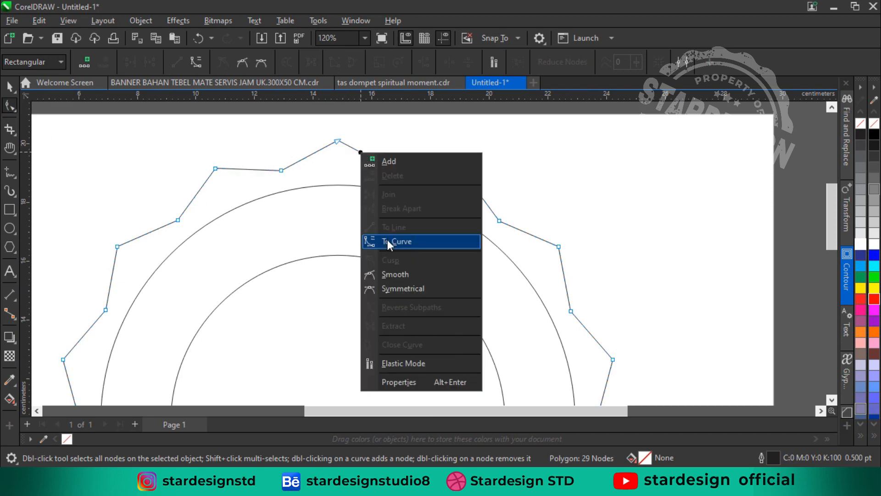
pyautogui.click(387, 239)
pyautogui.moveTo(357, 153); pyautogui.dragTo(374, 163)
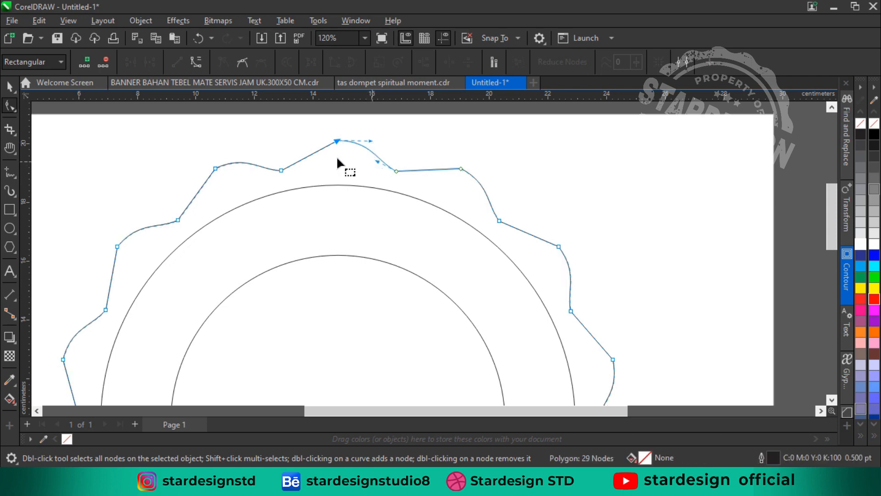
# Convert the segment left of the top point to a curve and bend it to give the polygon a wavy edge
pyautogui.rightClick(313, 159)
pyautogui.click(335, 242)
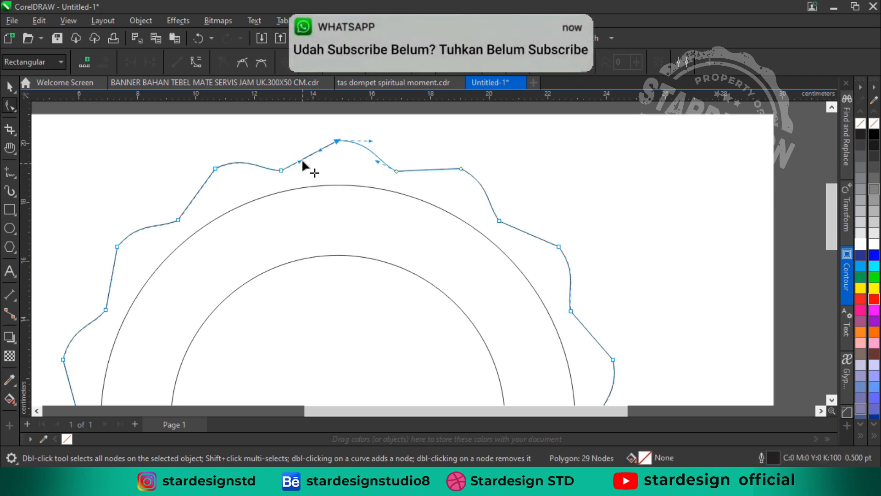
pyautogui.moveTo(309, 142); pyautogui.dragTo(322, 164)
pyautogui.scroll(-3, 324, 171)
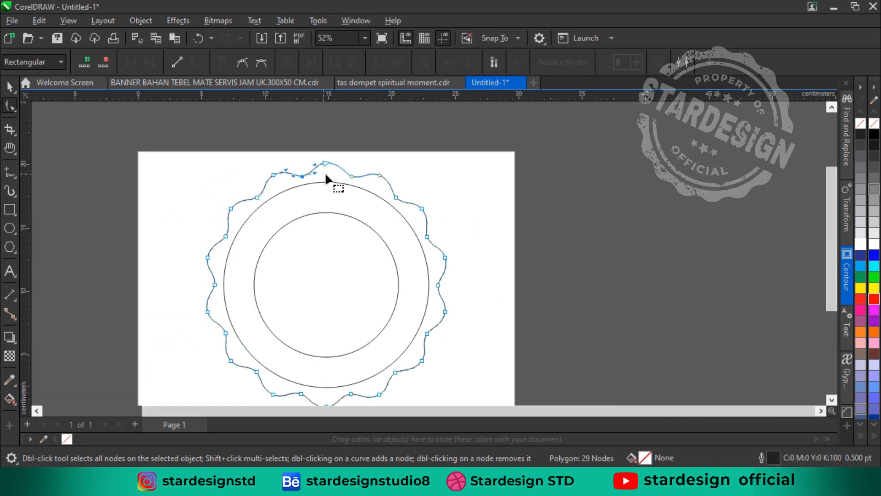
pyautogui.press('space')
pyautogui.scroll(-1, 342, 214)
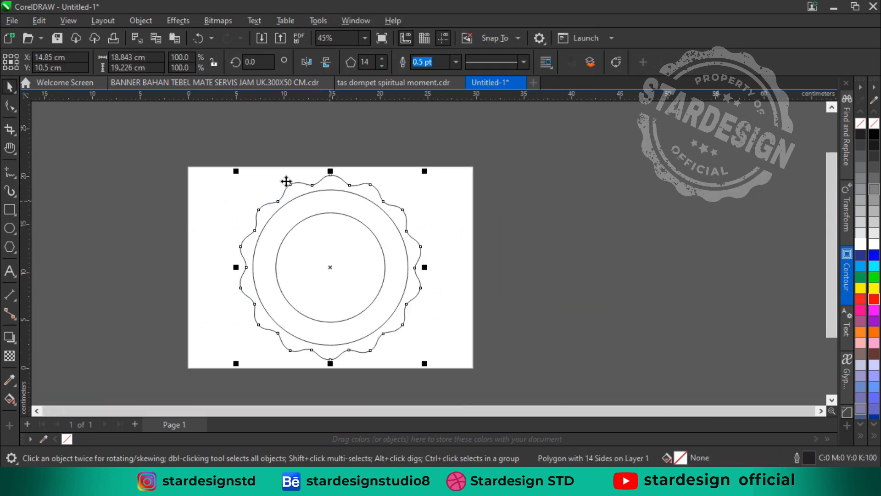
# Send the wavy polygon to the back, behind both circles
pyautogui.press('z')
pyautogui.moveTo(184, 162); pyautogui.dragTo(487, 375)
pyautogui.press('space')
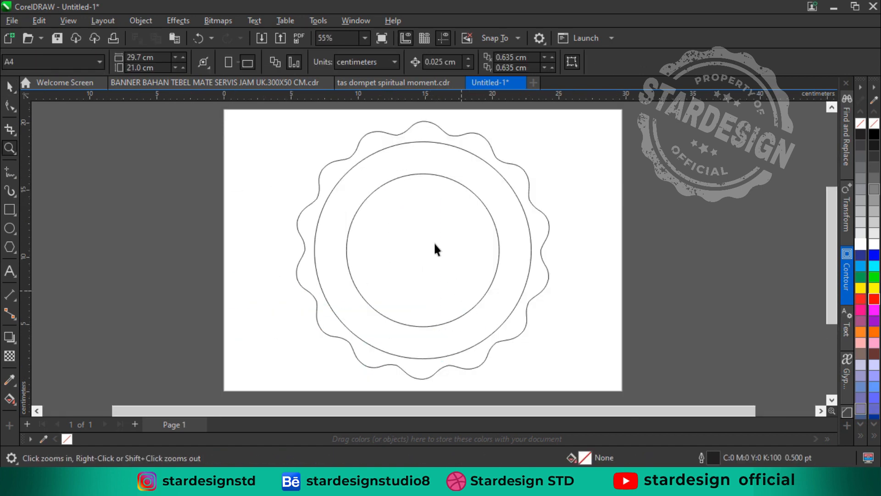
pyautogui.press('h')
pyautogui.press('space')
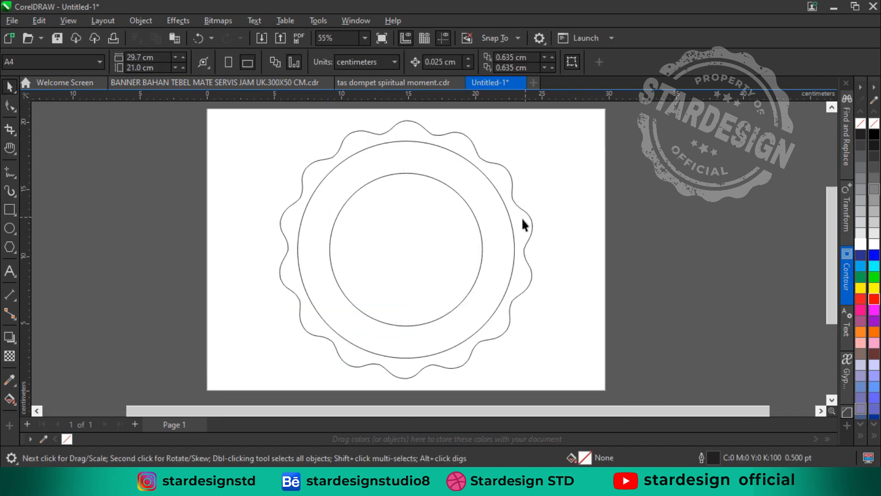
pyautogui.click(511, 220)
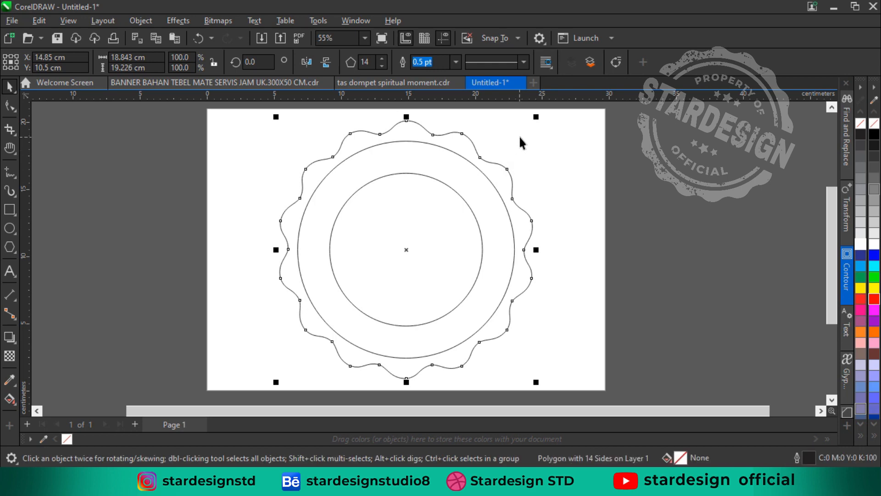
pyautogui.click(521, 168)
pyautogui.click(506, 187)
pyautogui.hotkey('shift', 'pagedown')
# Shrink the outer circle about its centre to about 15.2 cm and trim its area out of the wavy polygon
pyautogui.click(525, 199)
pyautogui.click(506, 217)
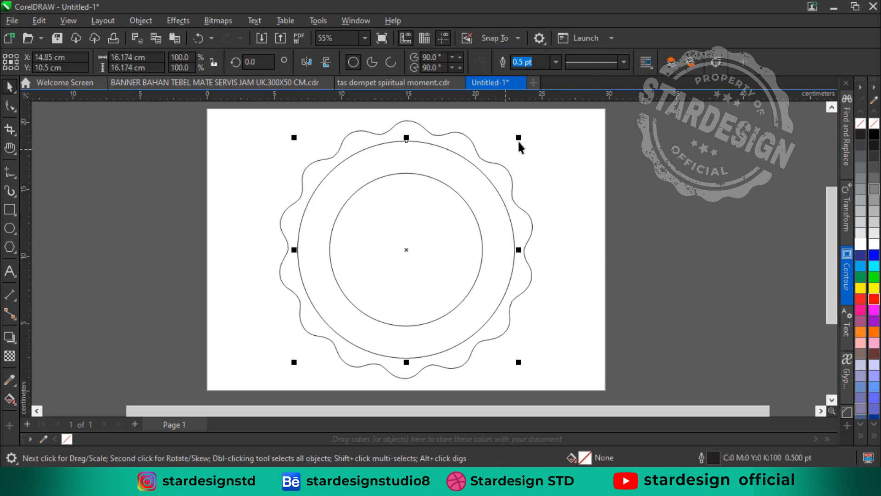
pyautogui.moveTo(517, 138); pyautogui.dragTo(513, 140)
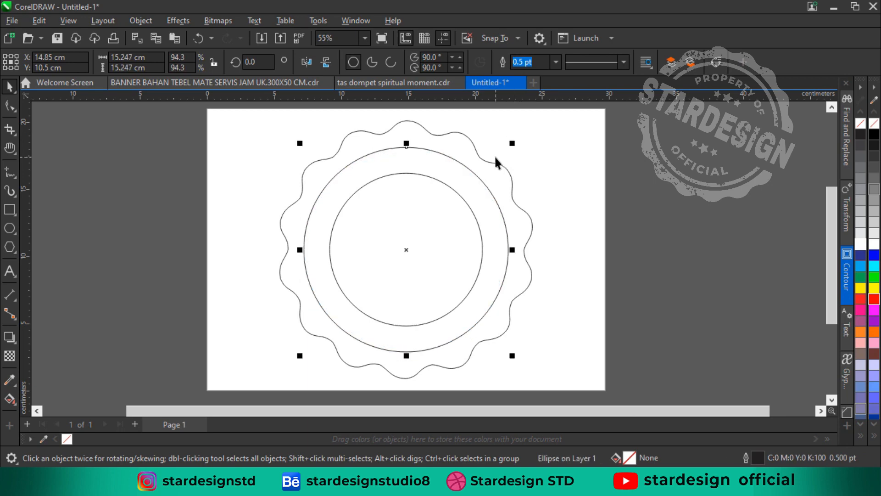
pyautogui.keyDown('shift'); pyautogui.click(510, 186); pyautogui.keyUp('shift')
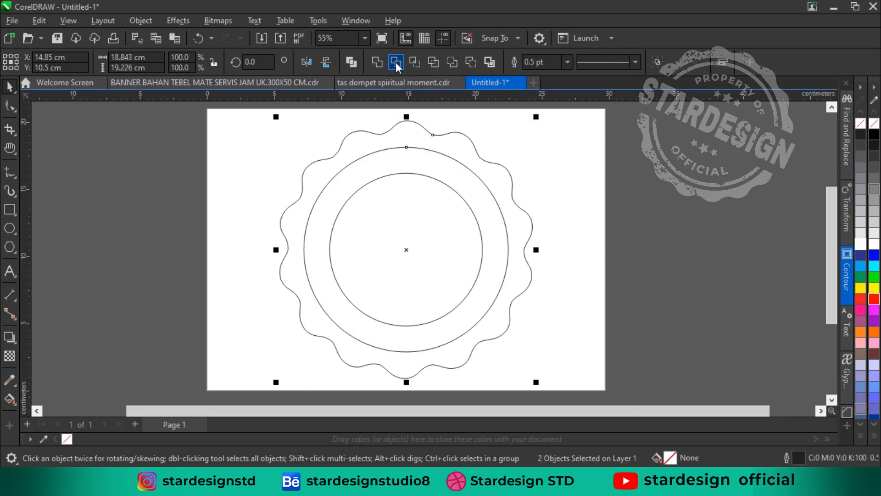
pyautogui.click(396, 62)
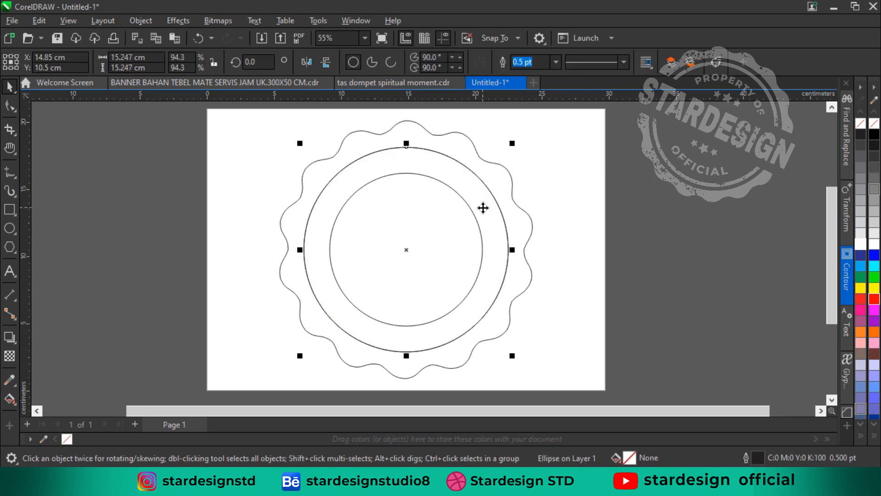
# Fill the trimmed wavy ring with black and remove its outline
pyautogui.press('Escape')
pyautogui.click(501, 196)
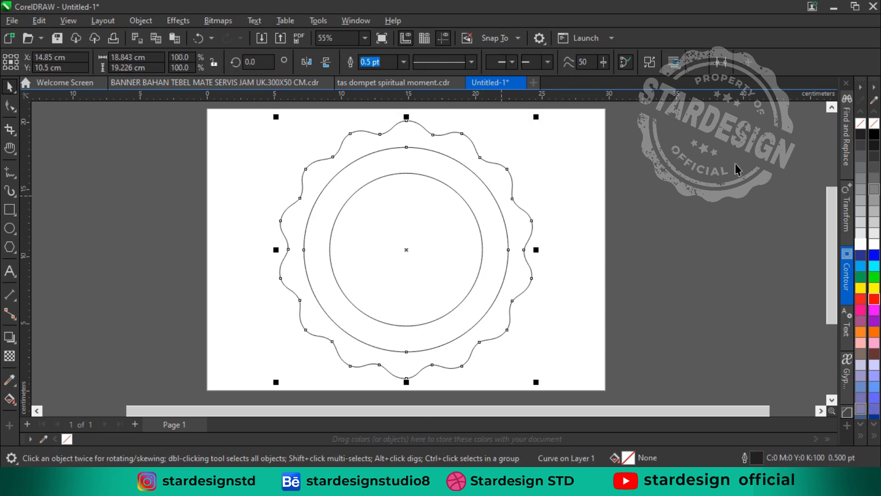
pyautogui.click(860, 135)
pyautogui.rightClick(861, 123)
pyautogui.click(442, 214)
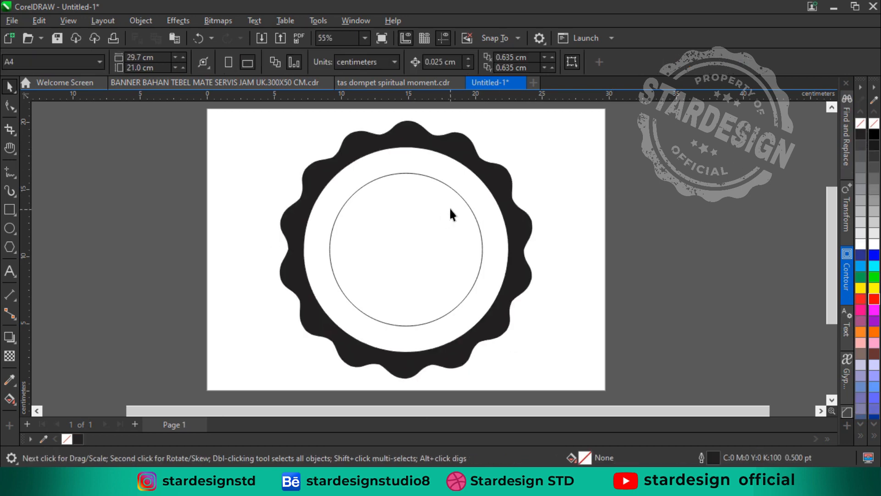
# Enlarge the inner circle about its centre to about 13.8 cm and set its outline width to 12 pt
pyautogui.click(463, 198)
pyautogui.moveTo(485, 165); pyautogui.dragTo(505, 152)
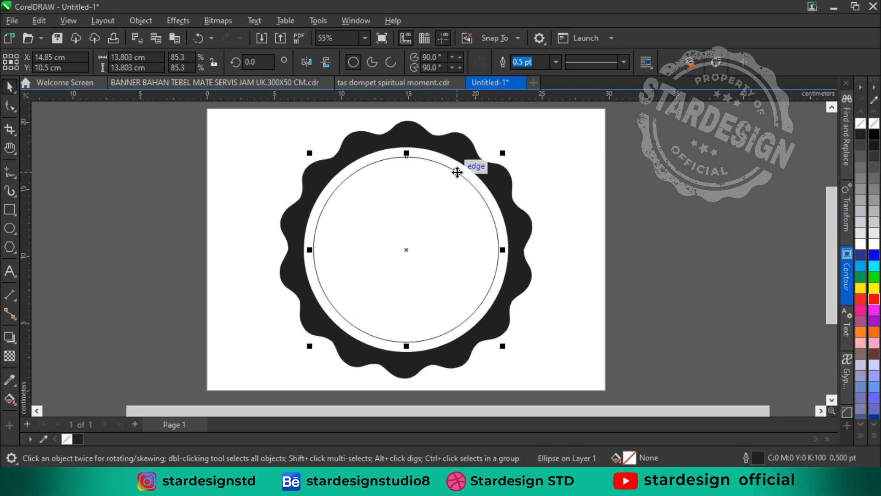
pyautogui.click(555, 64)
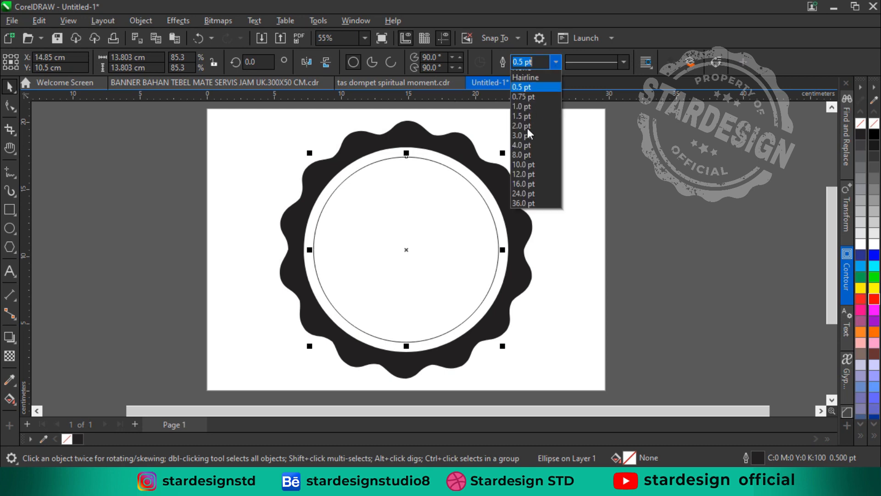
pyautogui.click(521, 149)
pyautogui.click(556, 62)
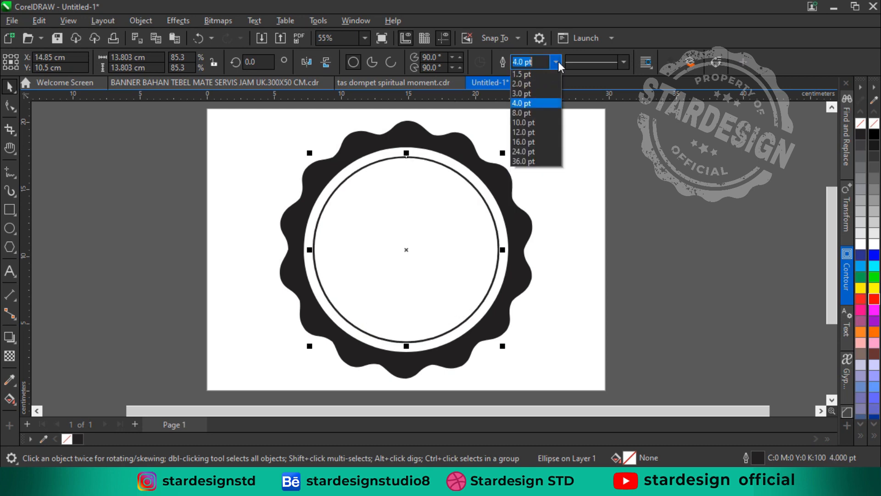
pyautogui.click(525, 183)
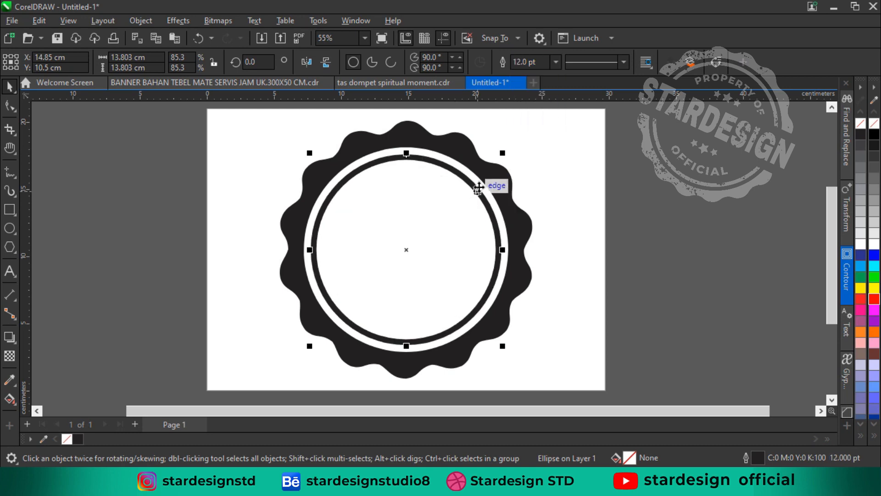
# Make a smaller concentric copy of the outlined circle, about 10.3 cm wide, and convert the larger circle's outline to an object
pyautogui.moveTo(502, 153); pyautogui.dragTo(478, 176)
pyautogui.click(415, 156)
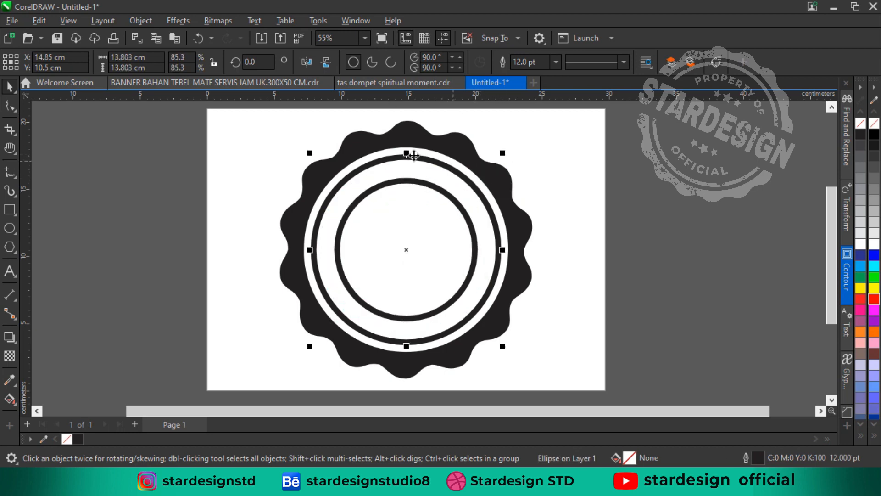
pyautogui.click(141, 21)
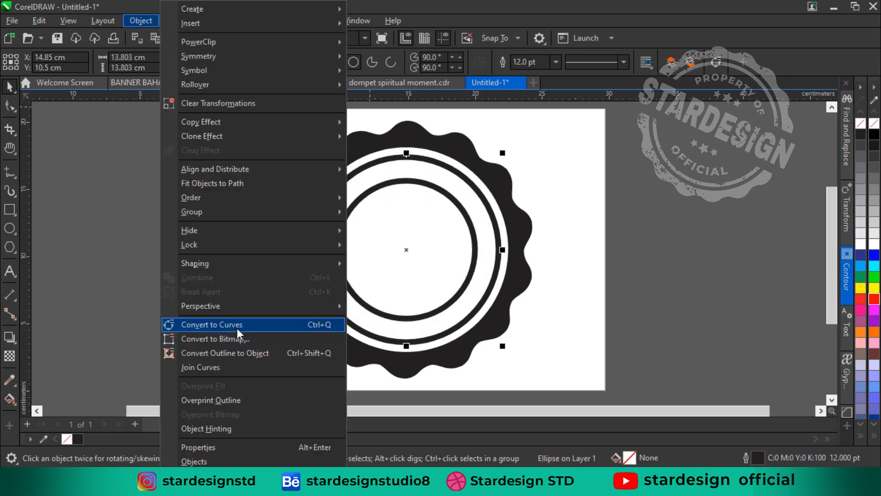
pyautogui.click(243, 354)
pyautogui.click(606, 251)
# Set the innermost circle's outline to Hairline and shrink it about its centre to about 9.5 cm
pyautogui.click(475, 240)
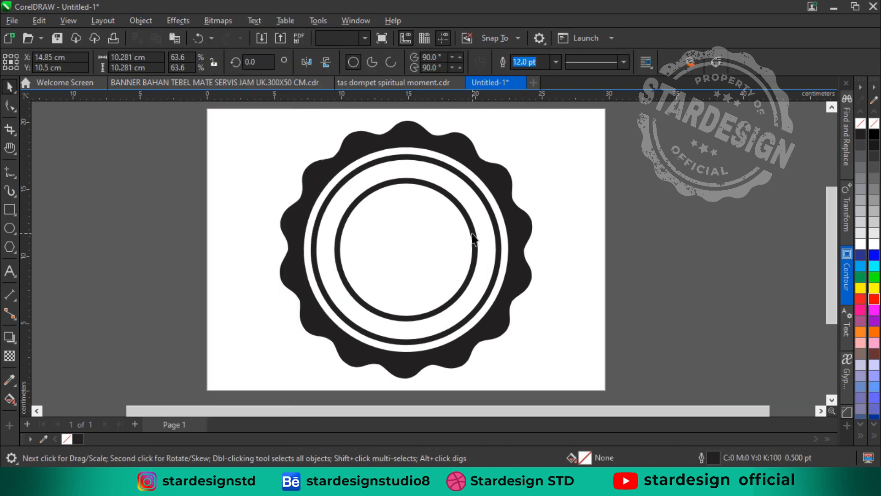
pyautogui.click(555, 62)
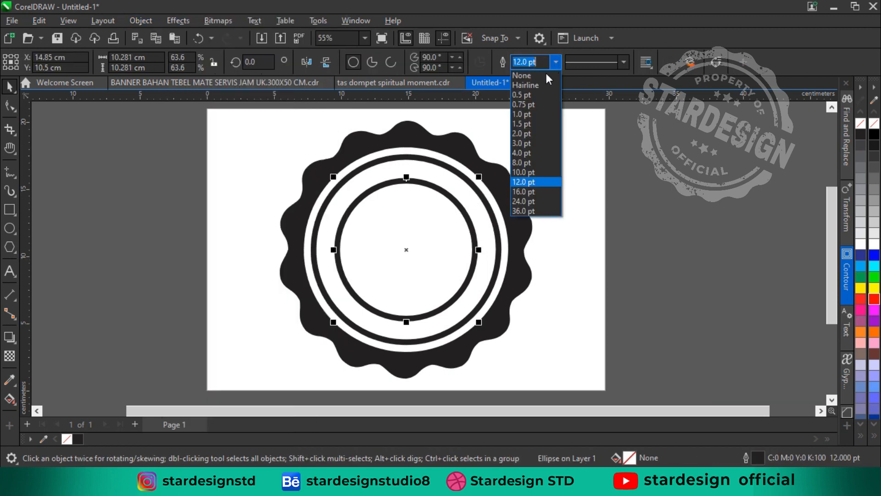
pyautogui.click(539, 84)
pyautogui.click(478, 243)
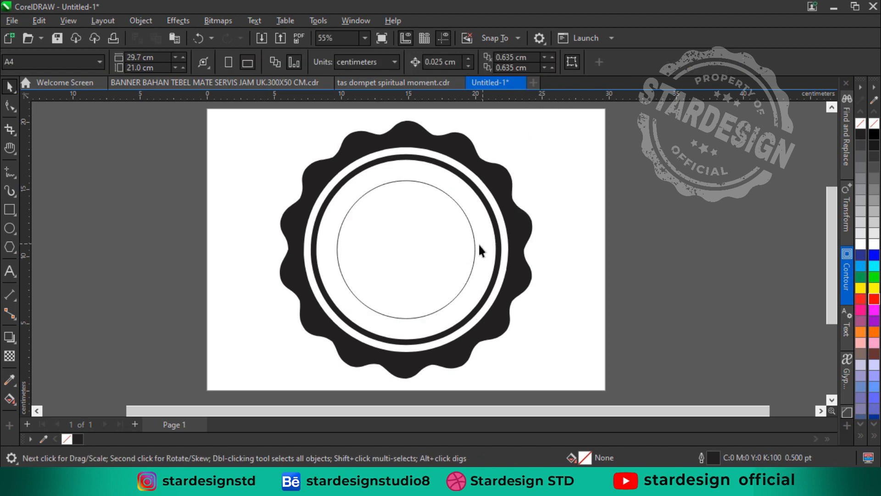
pyautogui.click(478, 216)
pyautogui.moveTo(478, 177)
pyautogui.mouseDown()
pyautogui.moveTo(465, 189)
pyautogui.moveTo(472, 182)
pyautogui.mouseUp()
pyautogui.click(577, 210)
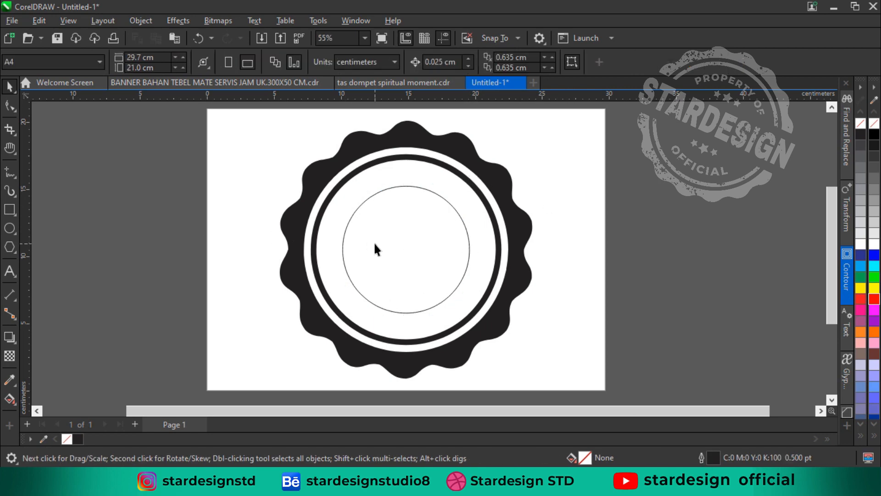
pyautogui.click(370, 216)
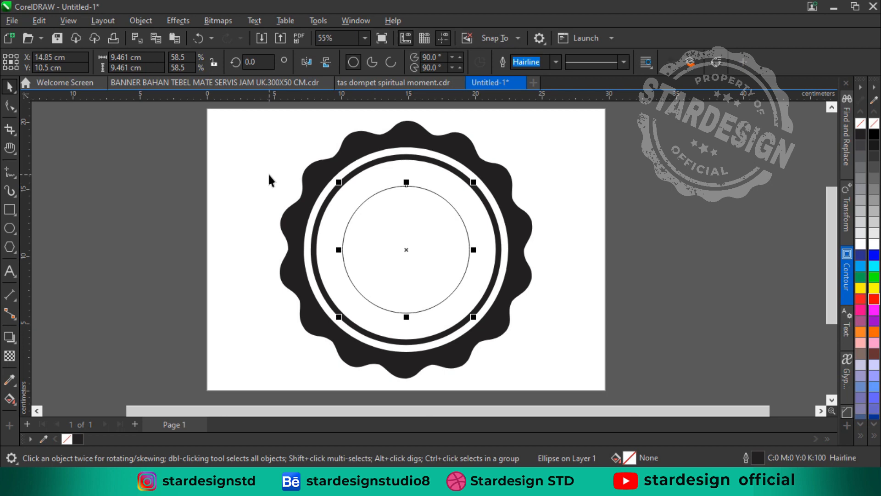
# Add the artistic text STARDESIGN near the lower-left part of the page
pyautogui.click(9, 271)
pyautogui.click(249, 317)
pyautogui.write('STARDE')
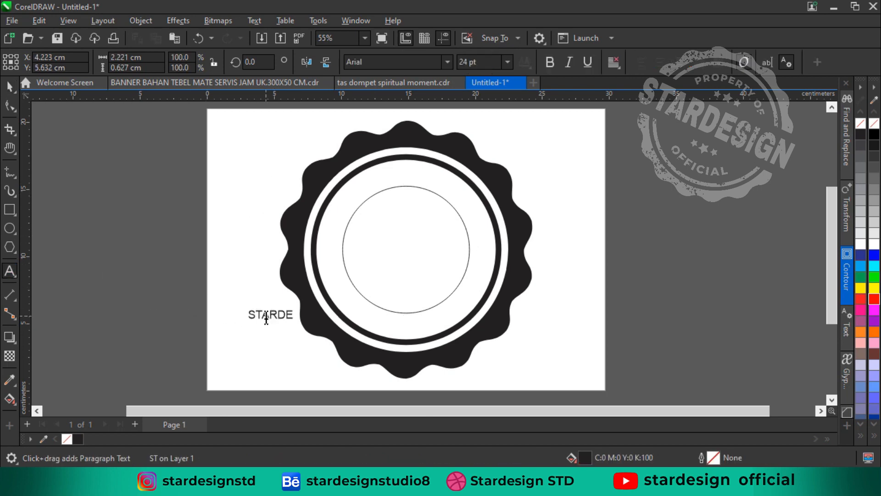
pyautogui.write('SIGN')
pyautogui.click(10, 87)
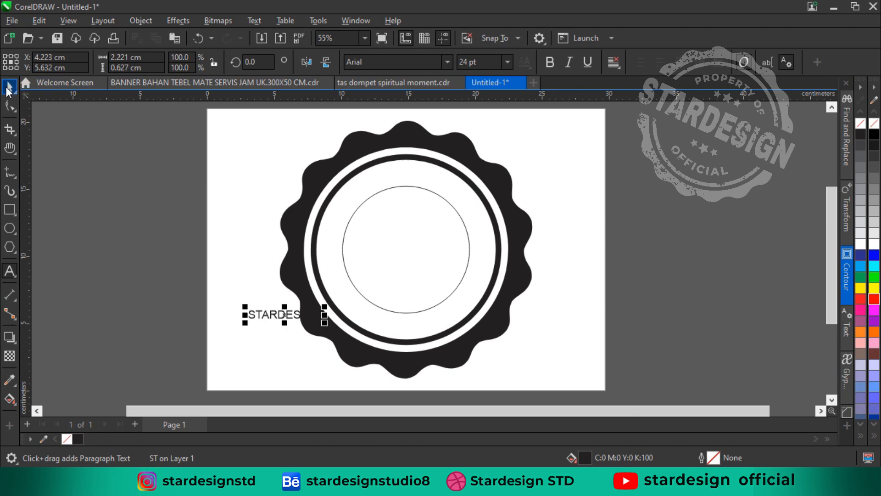
# Set STARDESIGN in Franklin Gothic Bold SSi and enlarge it at the page centre to about 17.6 cm wide
pyautogui.click(447, 61)
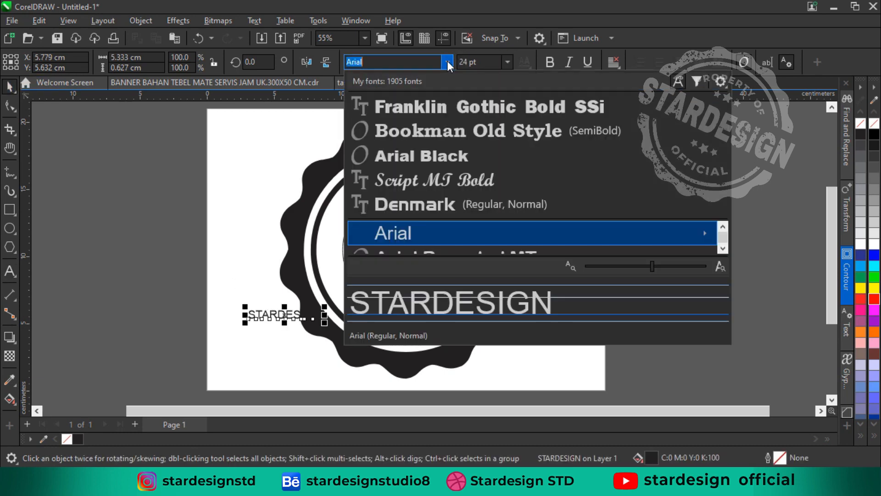
pyautogui.click(454, 106)
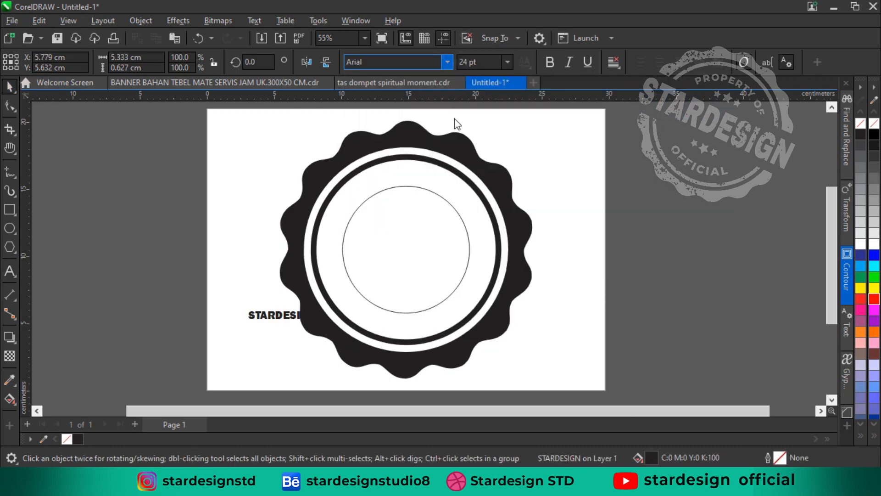
pyautogui.press('p')
pyautogui.moveTo(444, 258); pyautogui.dragTo(535, 297)
pyautogui.click(248, 236)
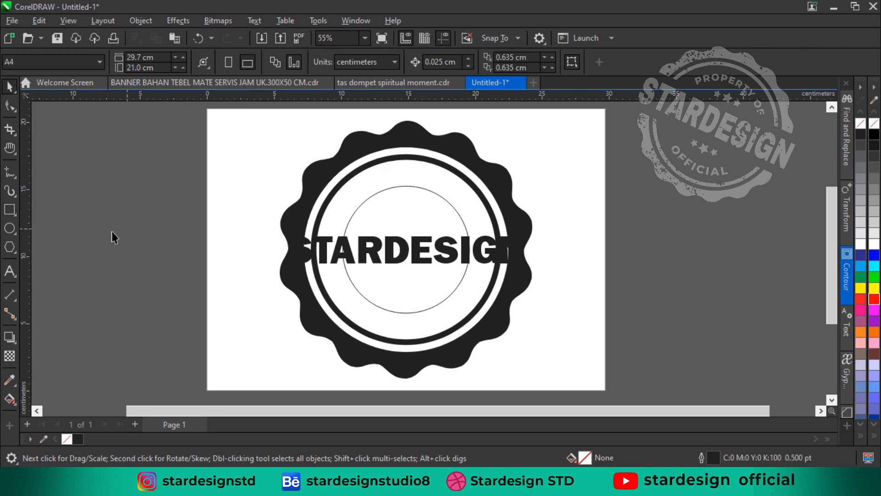
# Enlarge the thin black ring inside the wavy border about its centre to about 14.4 cm
pyautogui.click(320, 216)
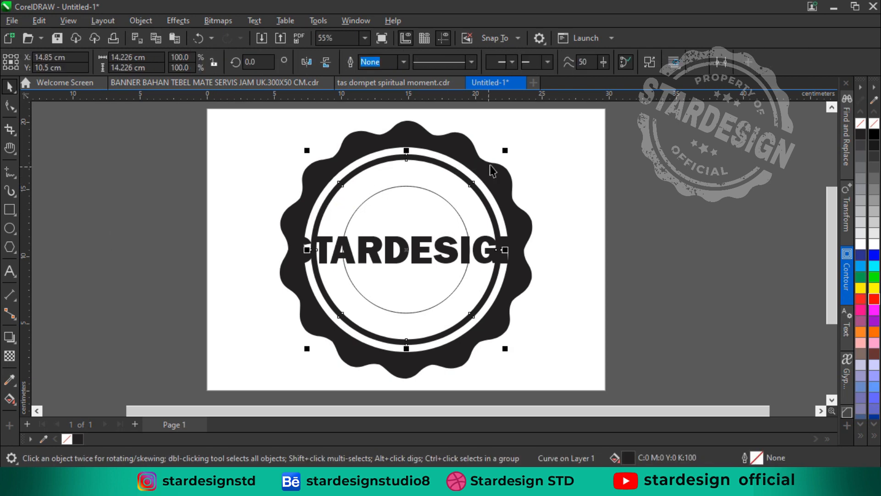
pyautogui.scroll(3, 505, 158)
pyautogui.moveTo(510, 149); pyautogui.dragTo(510, 146)
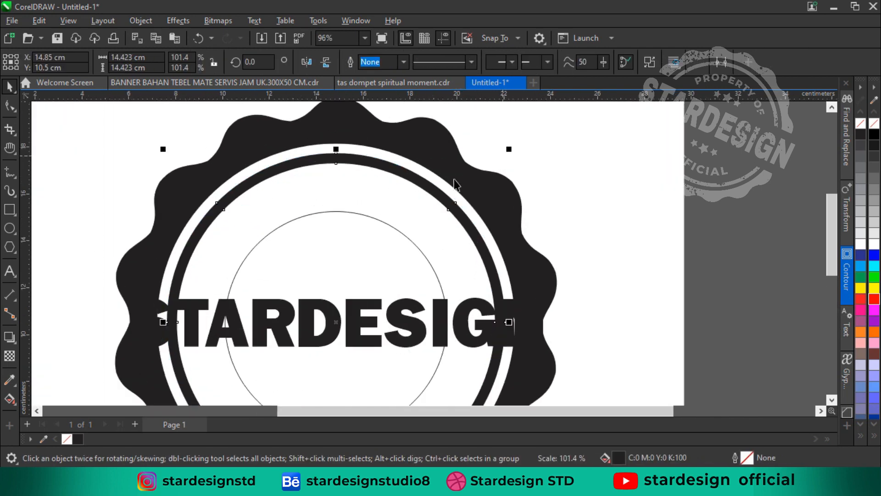
pyautogui.scroll(-3, 455, 183)
# Weld the thin black ring and the wavy outer ring into one shape
pyautogui.keyDown('shift'); pyautogui.click(491, 214); pyautogui.keyUp('shift')
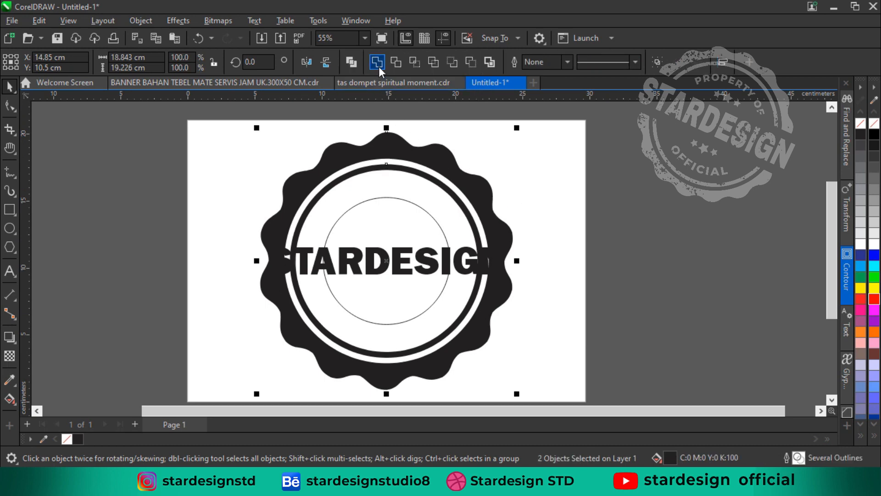
pyautogui.click(435, 182)
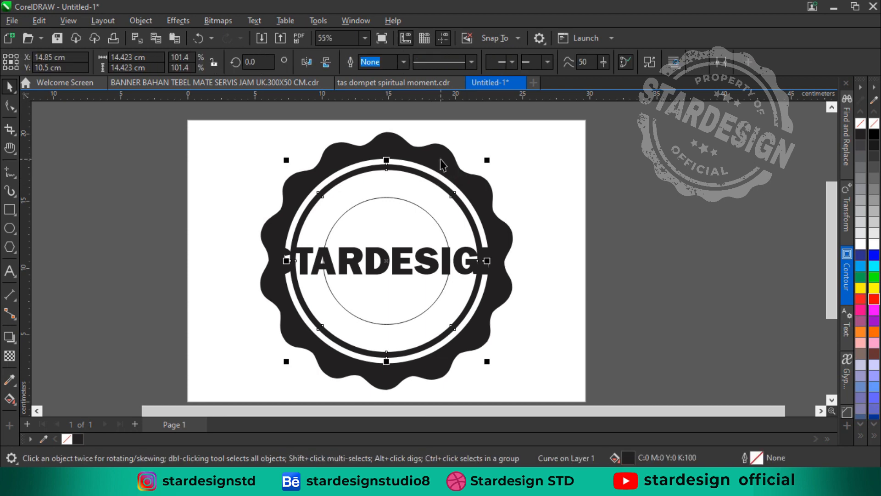
pyautogui.keyDown('shift'); pyautogui.click(441, 164); pyautogui.keyUp('shift')
pyautogui.click(376, 61)
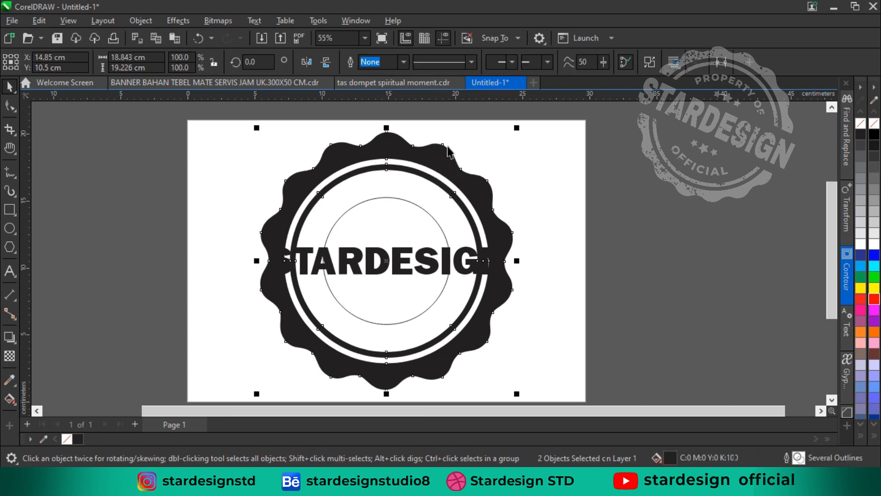
pyautogui.click(419, 233)
pyautogui.click(303, 259)
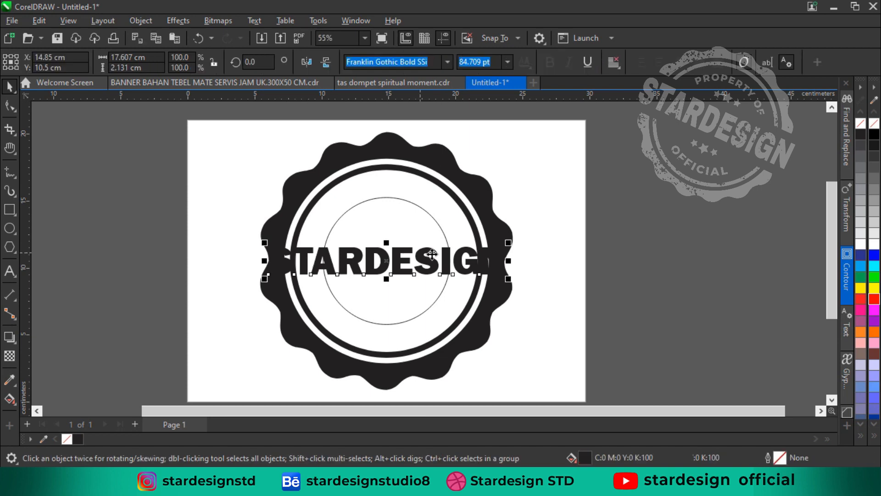
pyautogui.click(225, 236)
# Draw a rectangle about 21.9 by 3.4 cm around the STARDESIGN text and align its centre with the badge
pyautogui.click(9, 210)
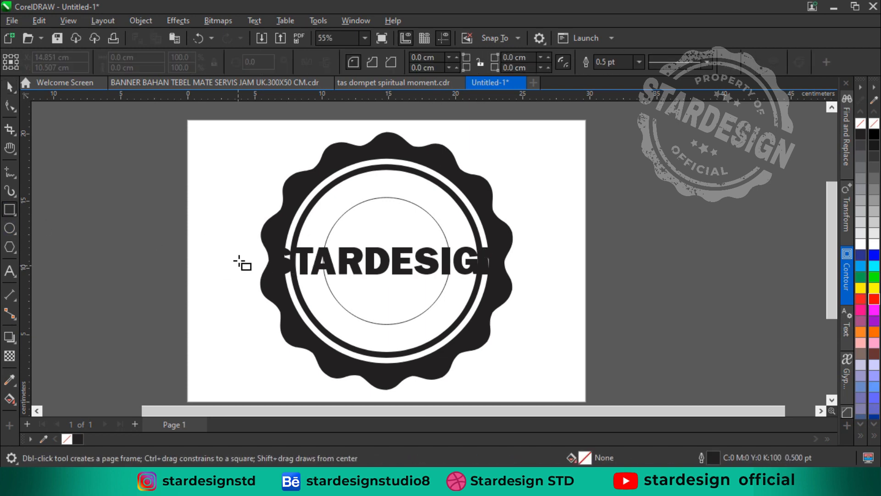
pyautogui.moveTo(244, 239); pyautogui.dragTo(536, 286)
pyautogui.press('space')
pyautogui.keyDown('shift'); pyautogui.click(492, 224); pyautogui.keyUp('shift')
pyautogui.press('c')
pyautogui.press('e')
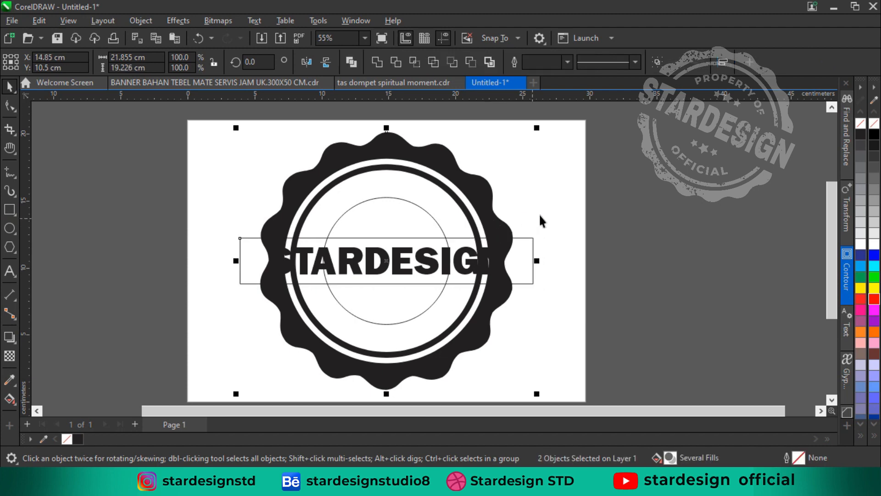
# Trim the badge rings with the rectangle to clear a band behind STARDESIGN, and delete the rectangle
pyautogui.click(538, 213)
pyautogui.click(504, 238)
pyautogui.click(513, 244)
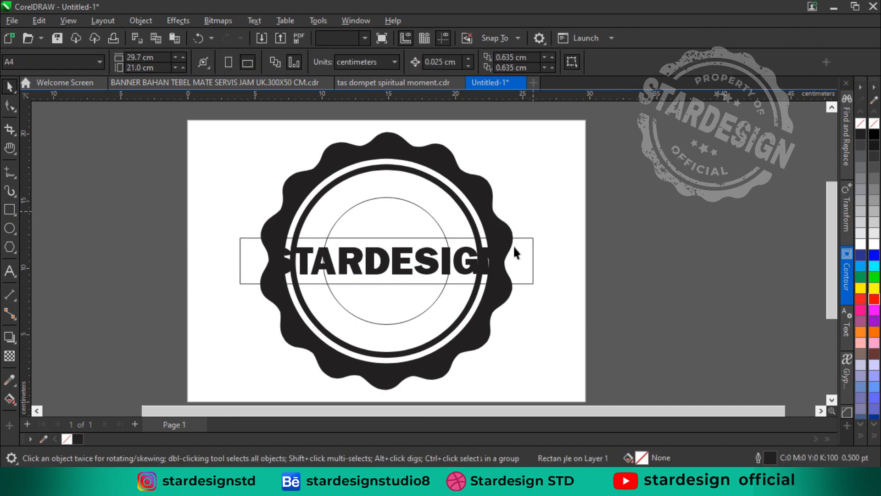
pyautogui.click(518, 246)
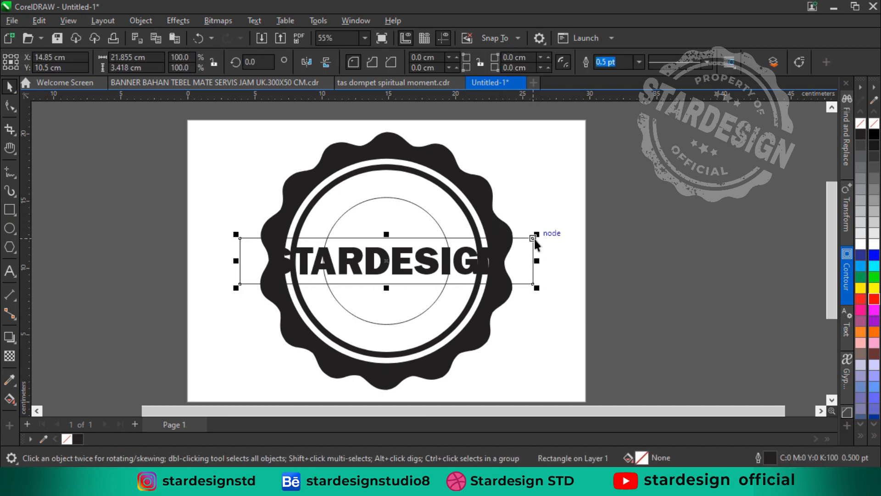
pyautogui.keyDown('shift'); pyautogui.click(483, 196); pyautogui.keyUp('shift')
pyautogui.click(396, 62)
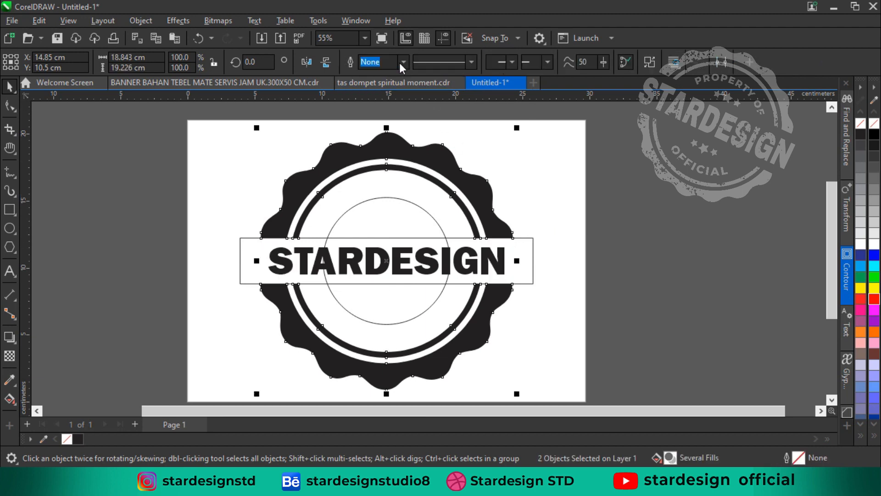
pyautogui.click(549, 191)
pyautogui.click(531, 257)
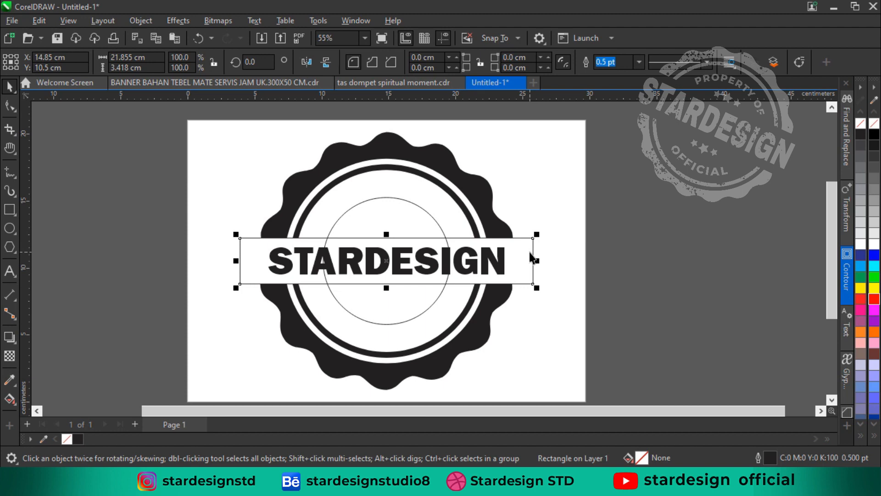
pyautogui.press('Delete')
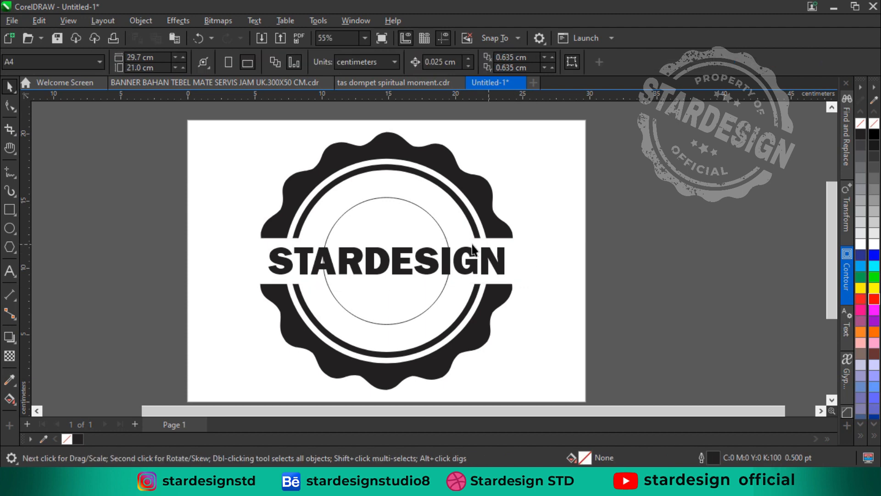
# Enlarge the STARDESIGN text slightly about its centre to match the badge's full width
pyautogui.click(441, 231)
pyautogui.click(501, 188)
pyautogui.click(487, 255)
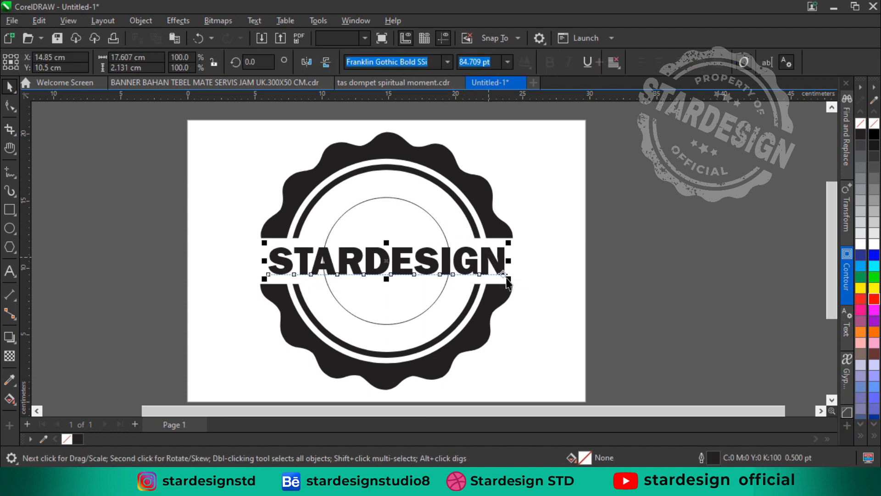
pyautogui.scroll(2, 514, 282)
pyautogui.moveTo(528, 282); pyautogui.dragTo(537, 285)
pyautogui.scroll(-2, 386, 269)
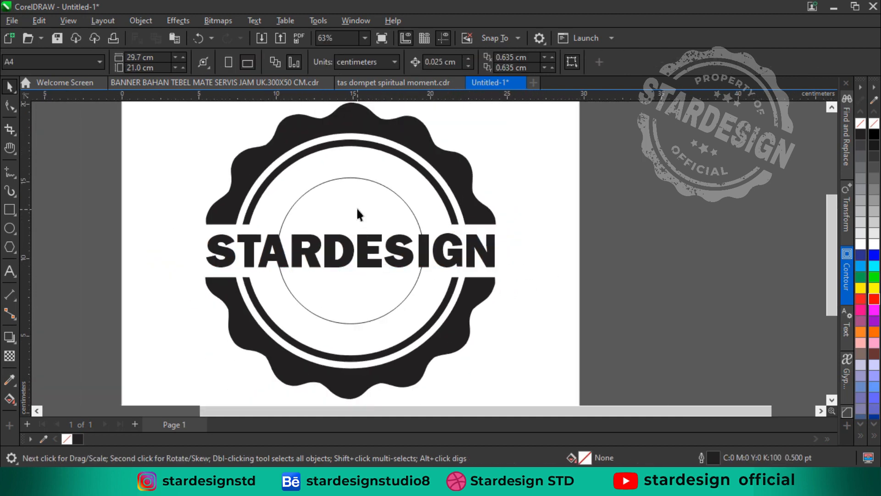
# Add the artistic text PROPERTY OFF over the badge's upper-left edge
pyautogui.click(359, 202)
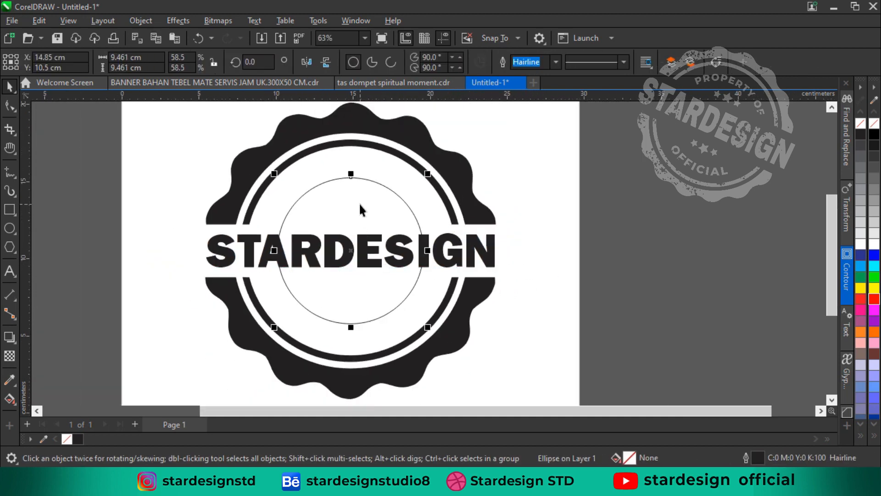
pyautogui.click(174, 193)
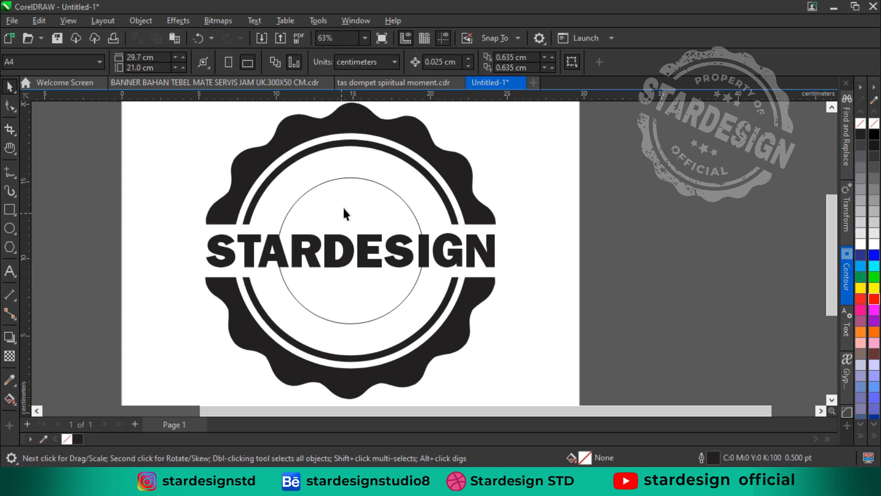
pyautogui.click(11, 271)
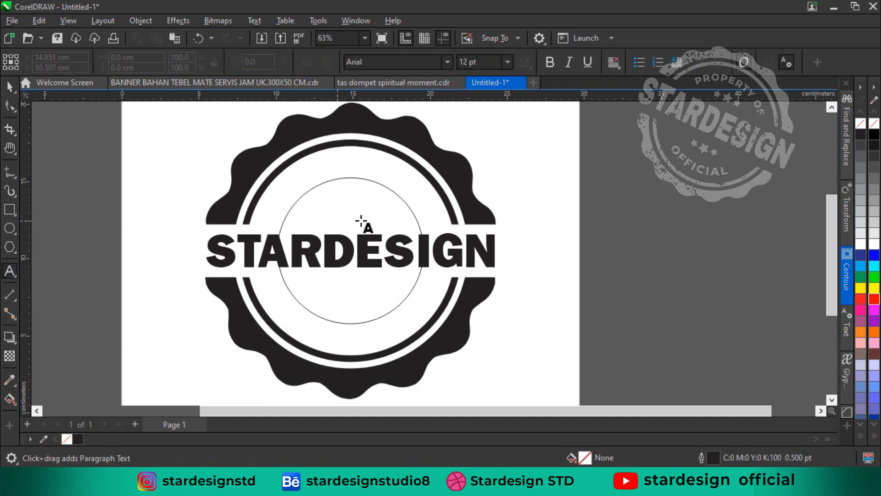
pyautogui.click(170, 180)
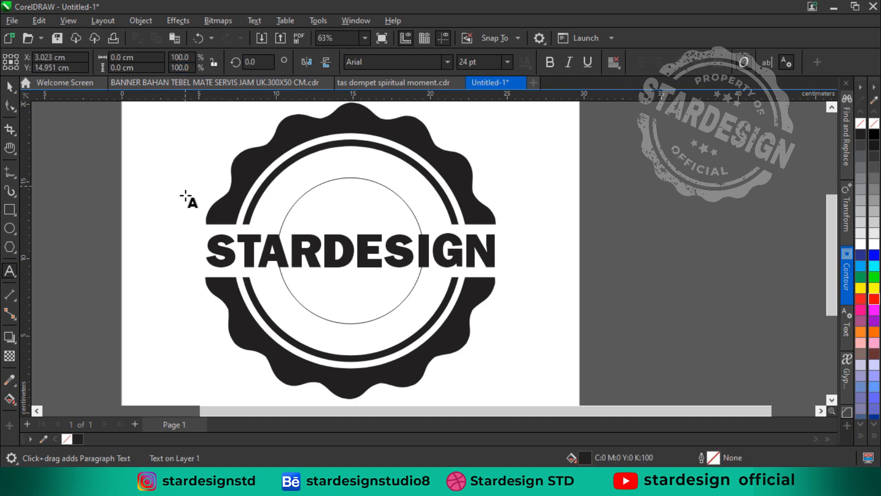
pyautogui.click(185, 190)
pyautogui.write('PROPE')
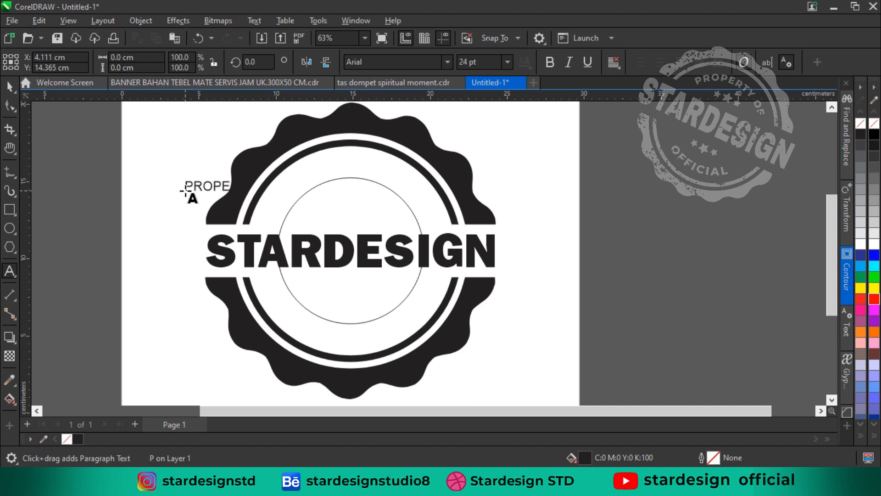
pyautogui.write('RTY OFF')
pyautogui.click(10, 87)
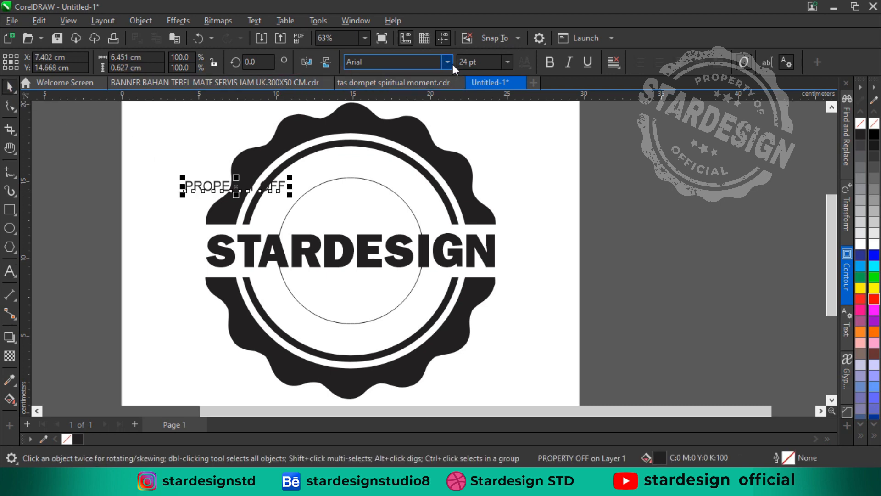
# Set the PROPERTY OFF text to Arial Black at 28 pt
pyautogui.click(448, 62)
pyautogui.press('Escape')
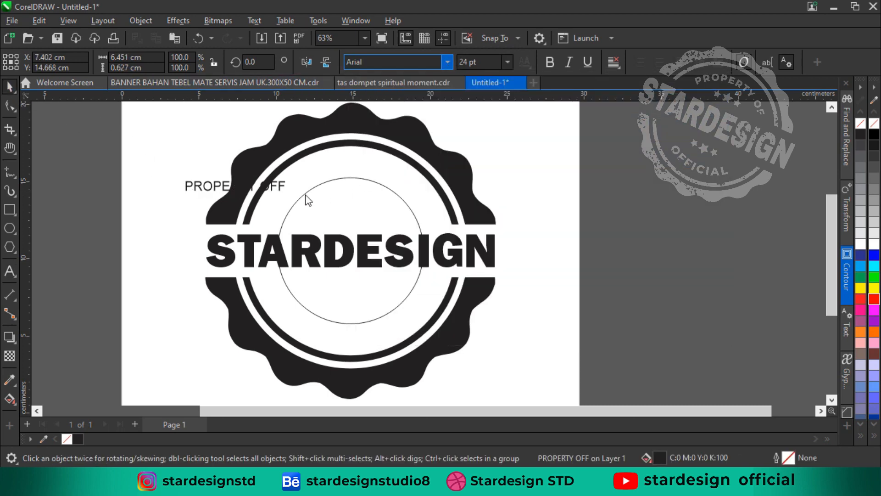
pyautogui.click(466, 62)
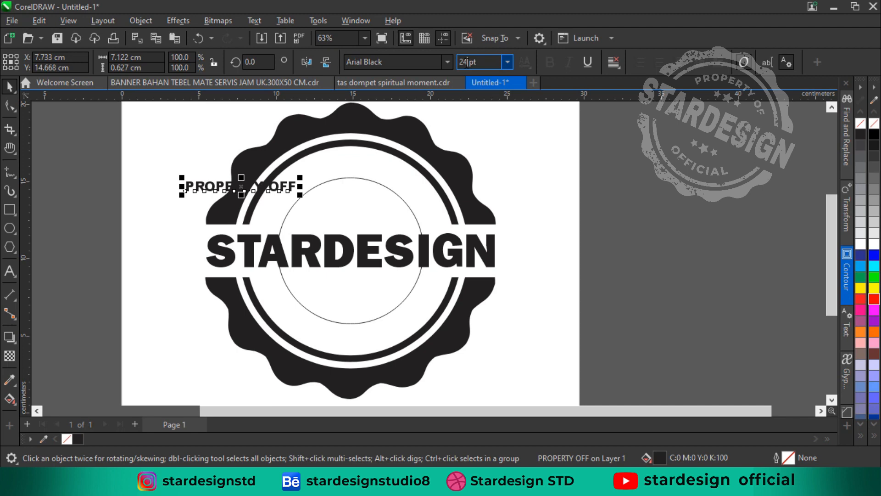
pyautogui.press('Return')
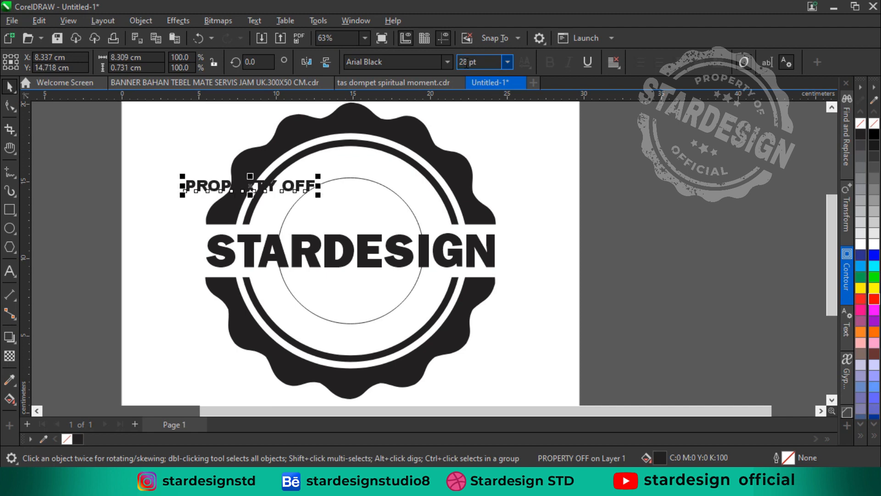
# Fit the PROPERTY OFF text to the path of the hairline inner circle, centred along its upper arc
pyautogui.click(254, 20)
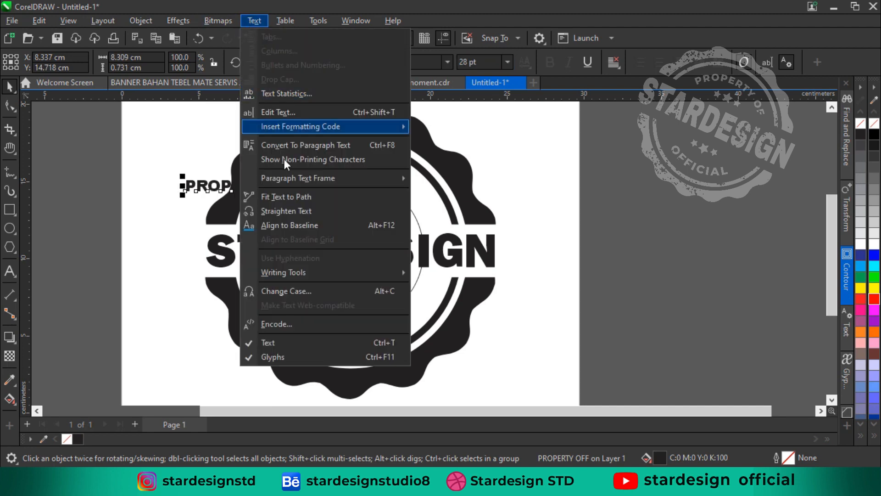
pyautogui.click(304, 200)
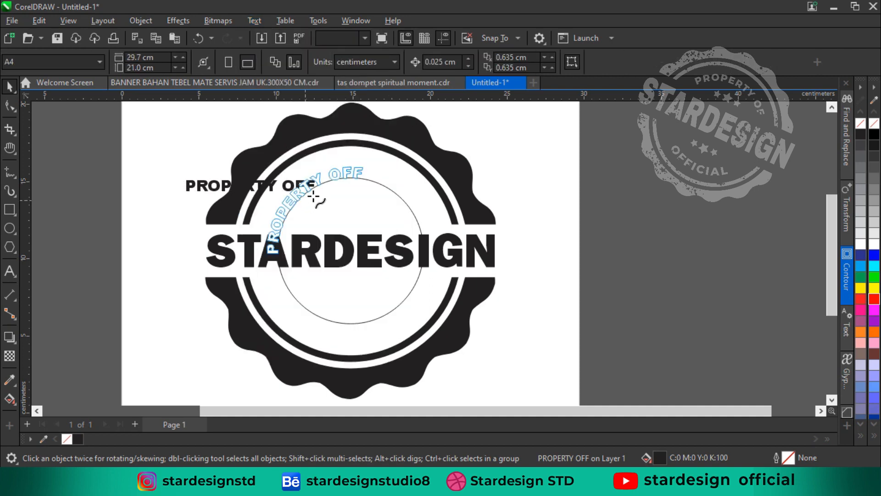
pyautogui.click(357, 180)
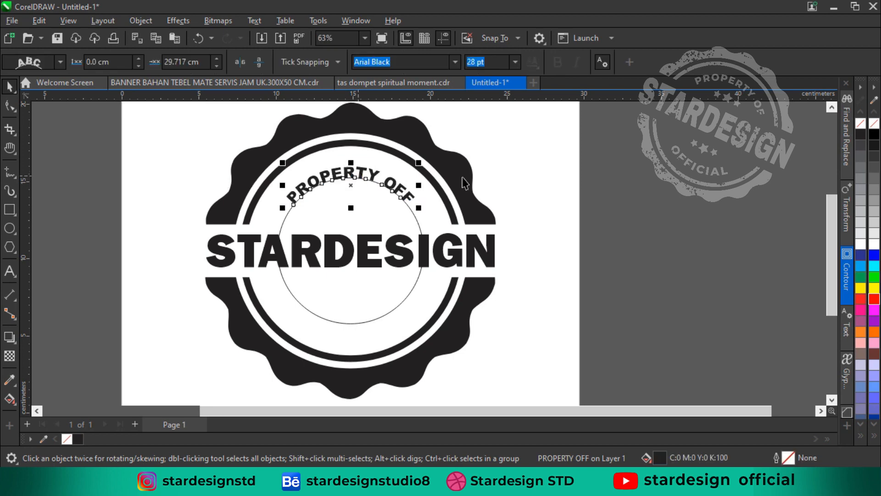
pyautogui.click(534, 179)
# Set the font size of the curved PROPERTY OFF text to 30 pt
pyautogui.doubleClick(399, 189)
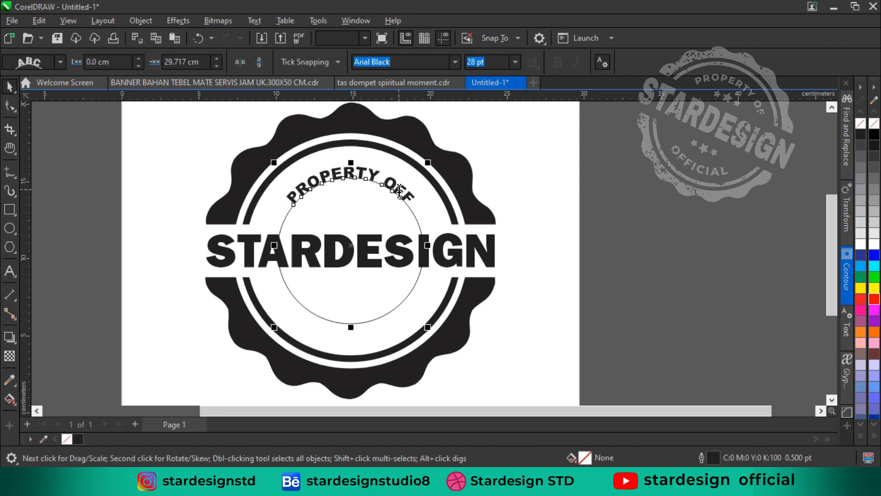
pyautogui.hotkey('ctrl', 'a')
pyautogui.moveTo(467, 63); pyautogui.dragTo(474, 62)
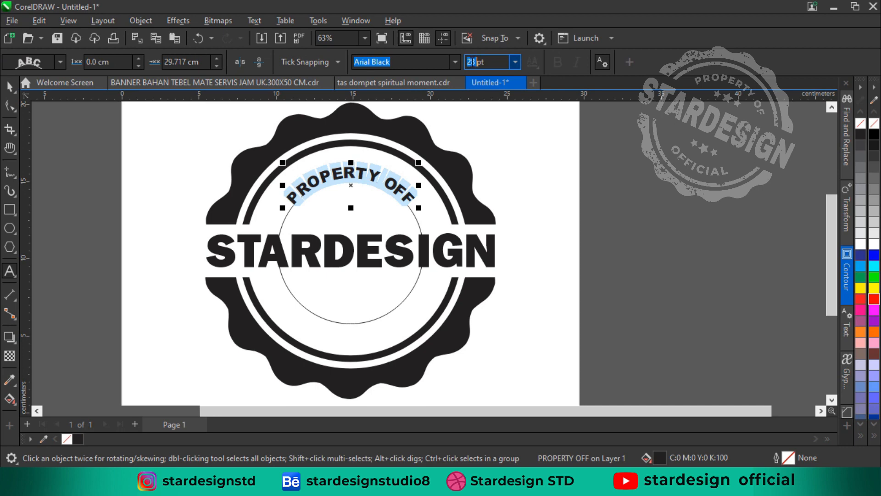
pyautogui.write('30')
pyautogui.press('Return')
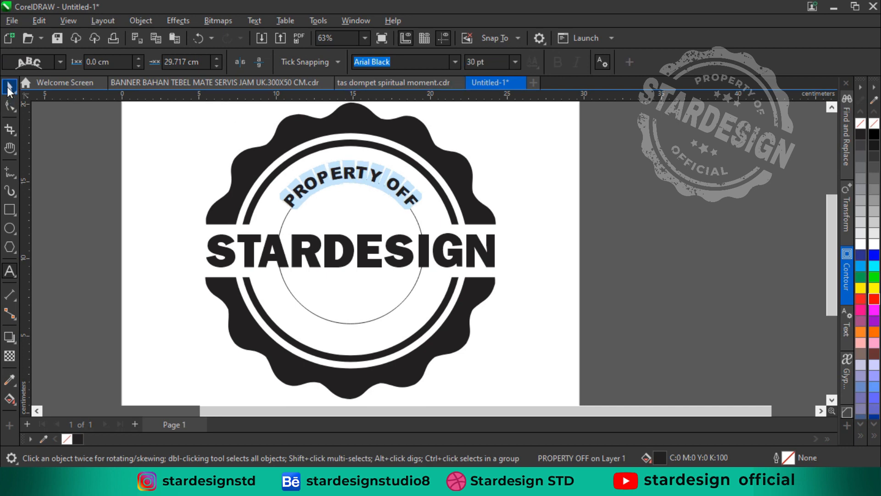
pyautogui.click(9, 87)
pyautogui.click(83, 150)
# Copy the curved PROPERTY OFF text and paste it as straight artistic text over the badge's lower-left edge
pyautogui.doubleClick(352, 173)
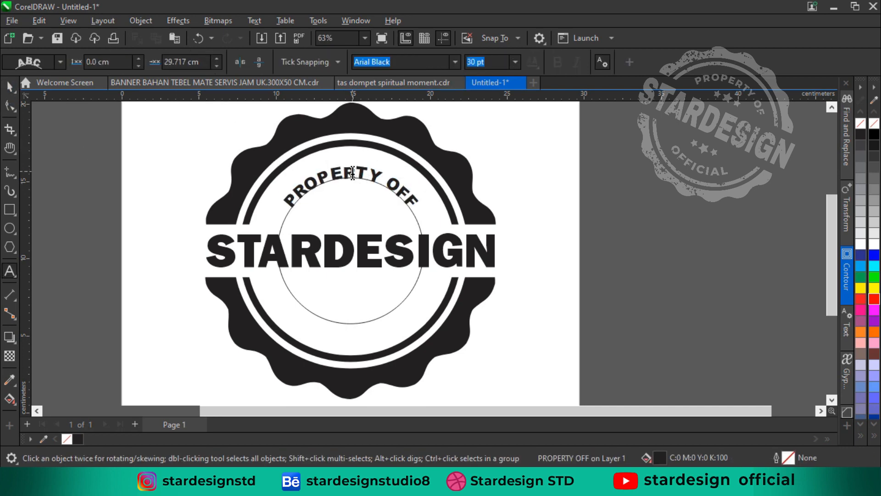
pyautogui.hotkey('ctrl', 'a')
pyautogui.hotkey('ctrl', 'c')
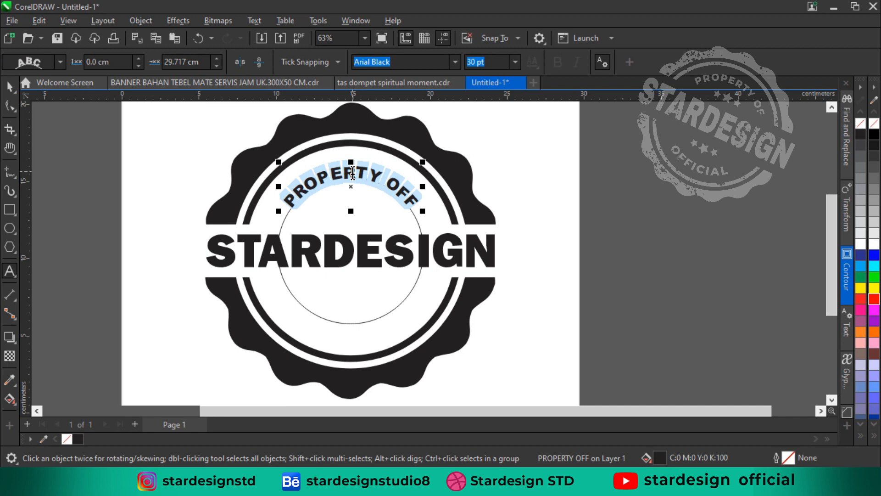
pyautogui.click(40, 20)
pyautogui.click(195, 326)
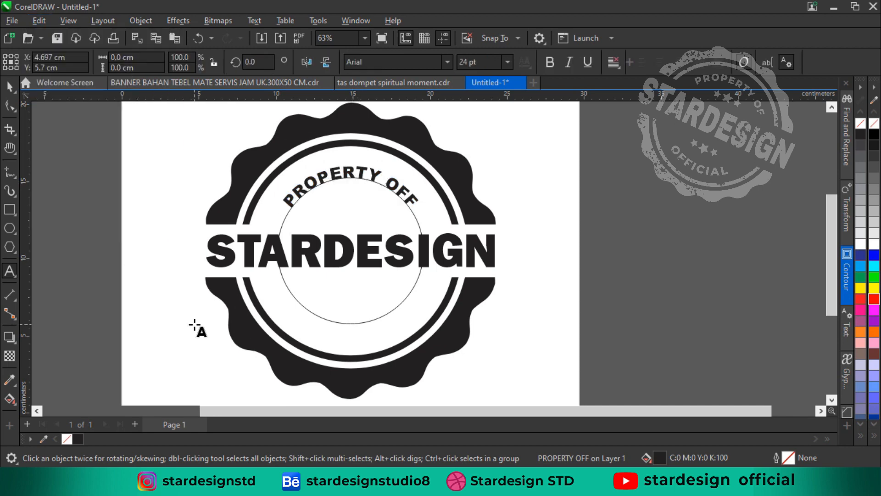
pyautogui.hotkey('ctrl', 'v')
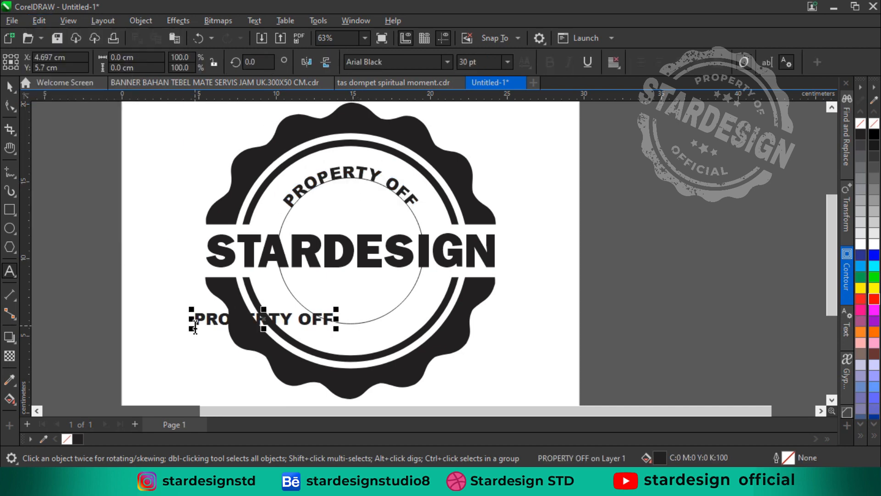
# Replace the wording of the pasted straight text with OFFICIAL
pyautogui.hotkey('ctrl', 'a')
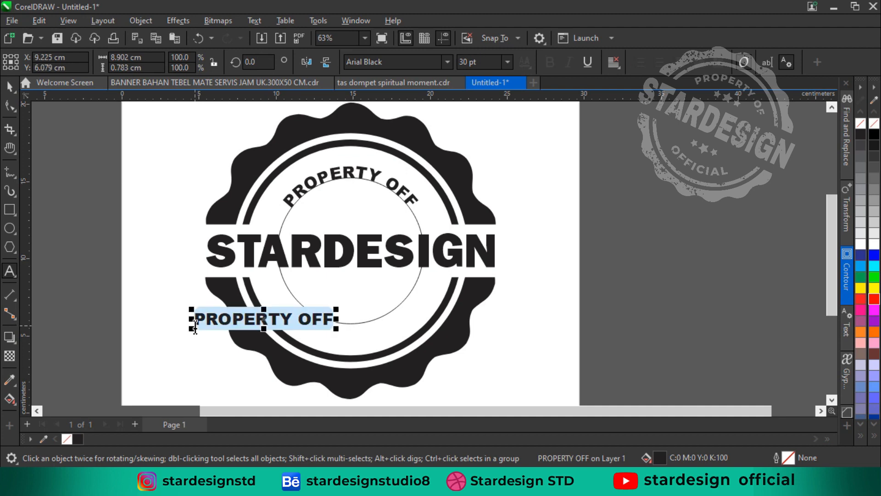
pyautogui.write('OFI')
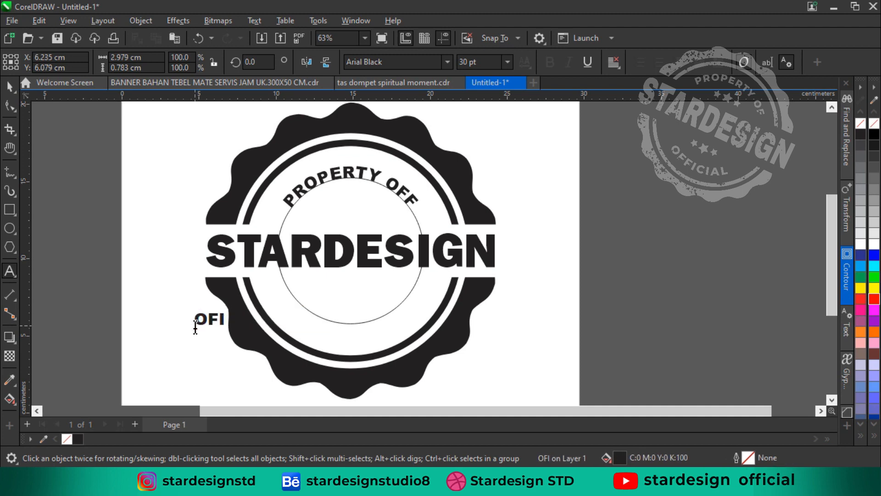
pyautogui.press('BackSpace')
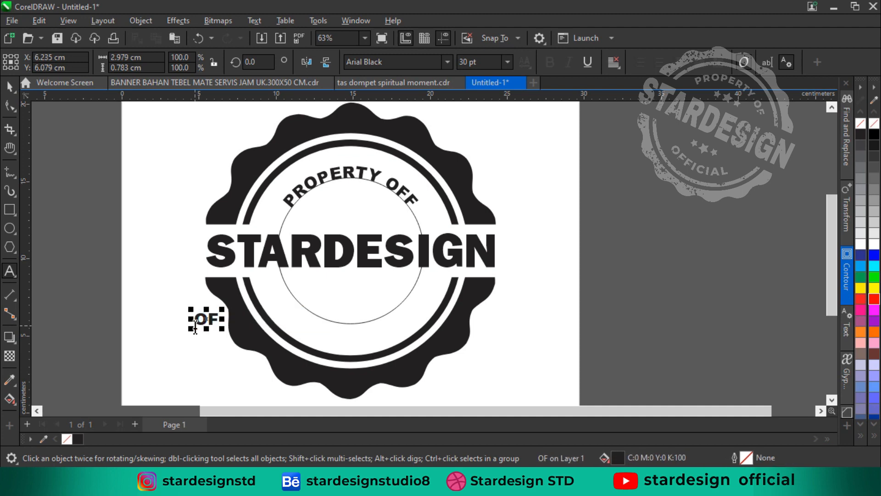
pyautogui.write('FICIAL')
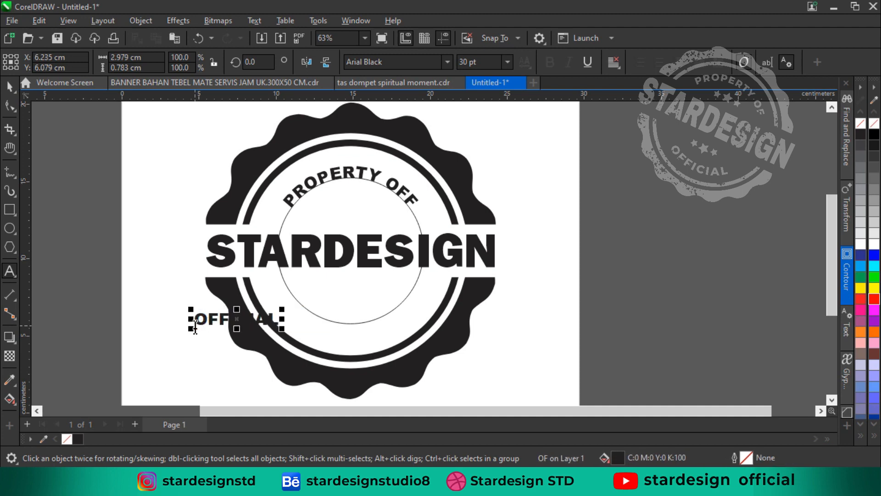
# Fit OFFICIAL to the hairline circle's lower arc, mirrored horizontally and vertically to read upright, with a 0.77 cm offset from the path
pyautogui.click(15, 87)
pyautogui.click(255, 21)
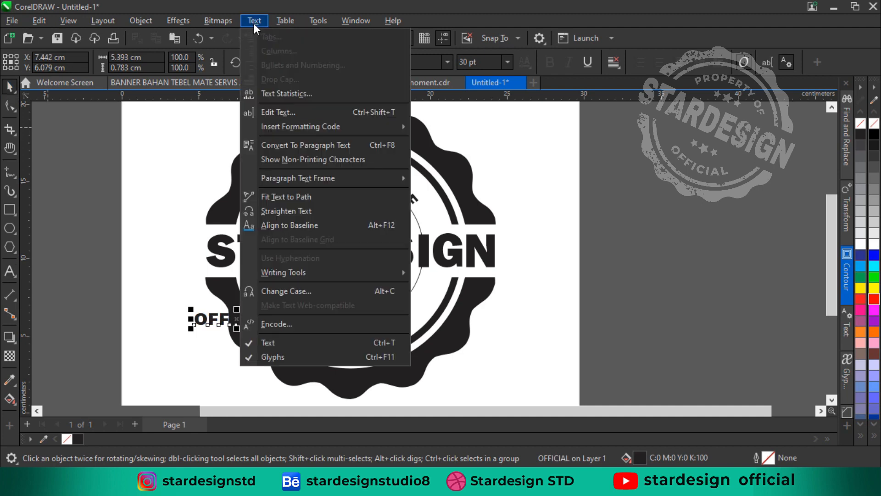
pyautogui.click(286, 196)
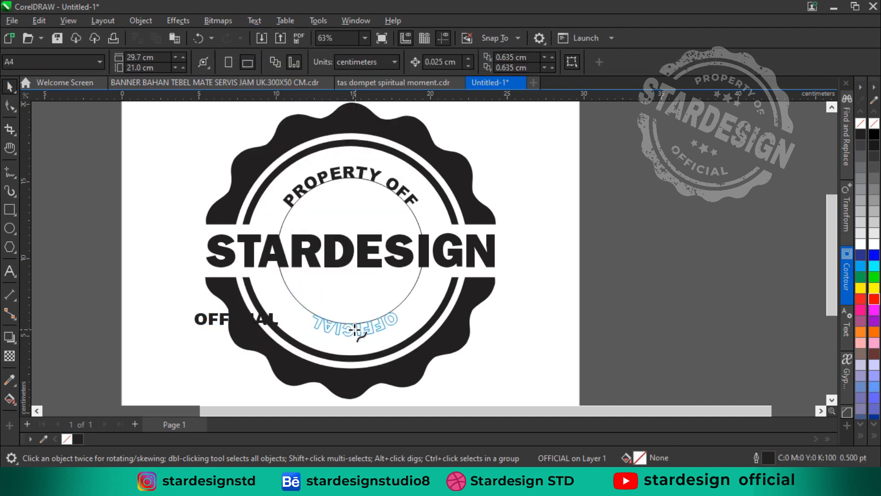
pyautogui.click(353, 330)
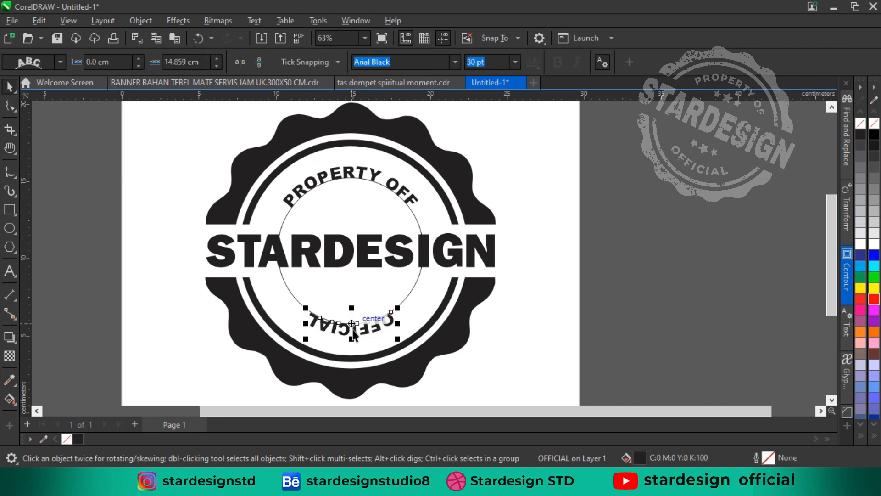
pyautogui.click(241, 61)
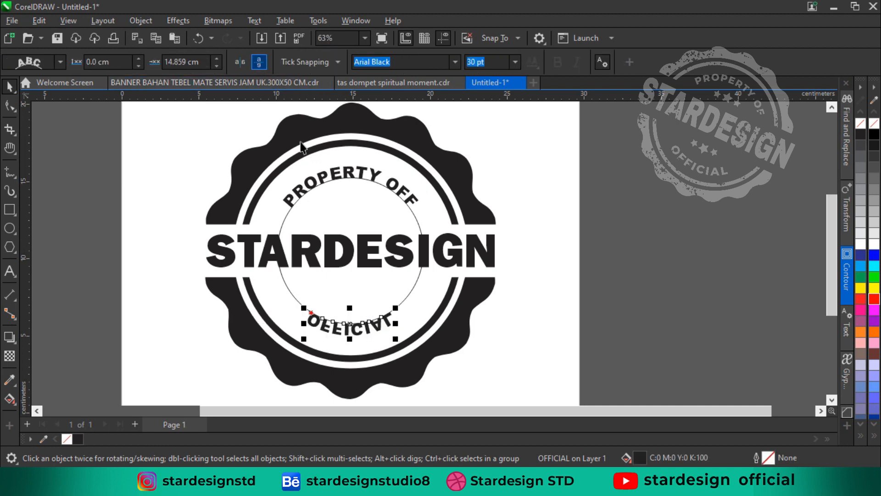
pyautogui.moveTo(309, 314); pyautogui.dragTo(335, 334)
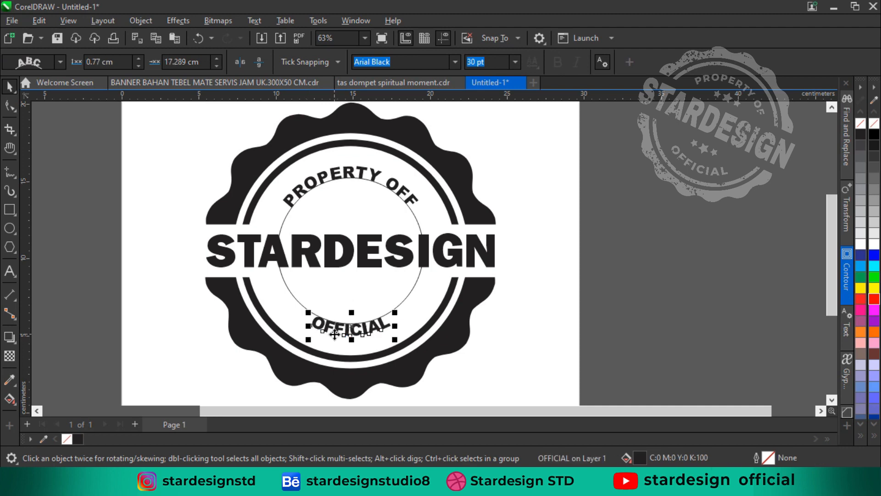
# Set the character spacing of the curved OFFICIAL text to 50%
pyautogui.doubleClick(336, 332)
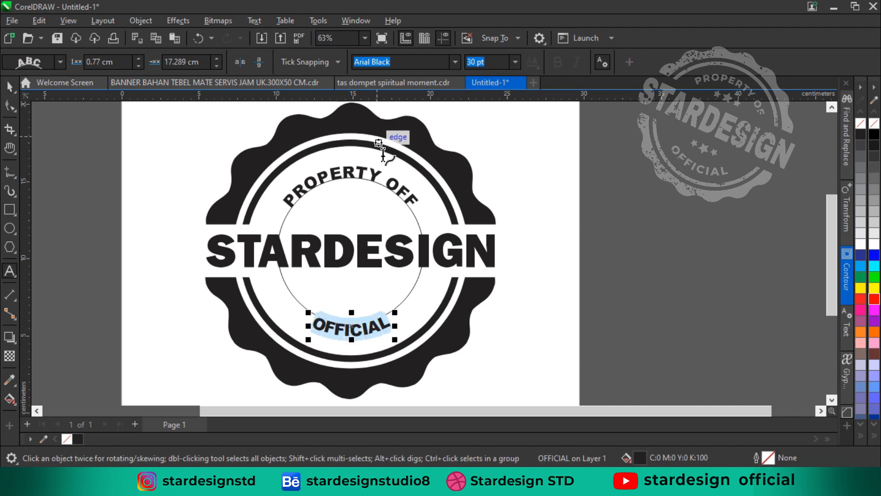
pyautogui.hotkey('ctrl', 't')
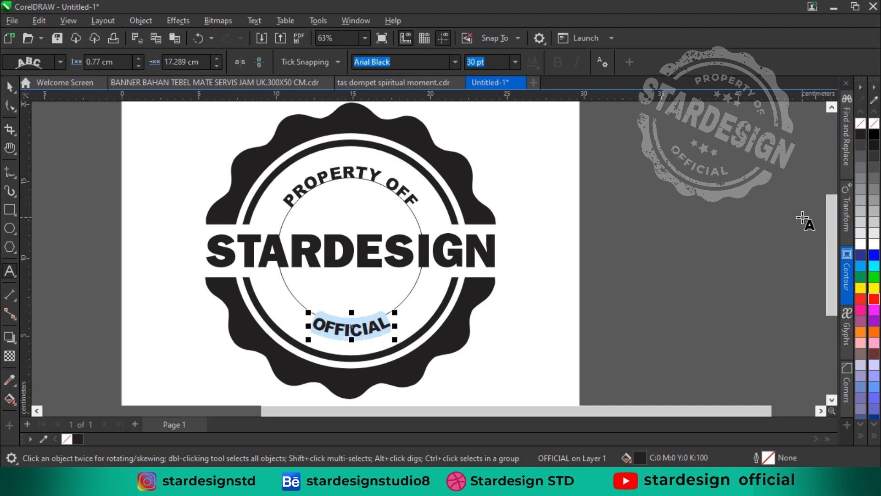
pyautogui.hotkey('ctrl', 't')
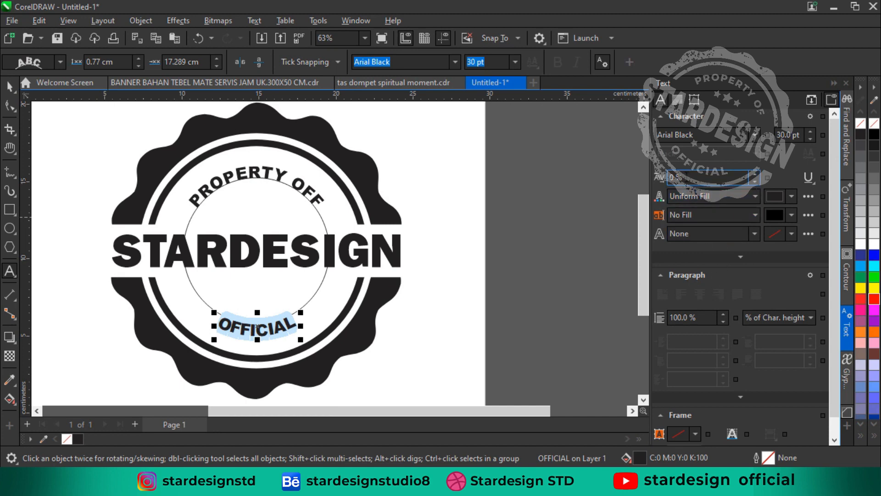
pyautogui.click(668, 180)
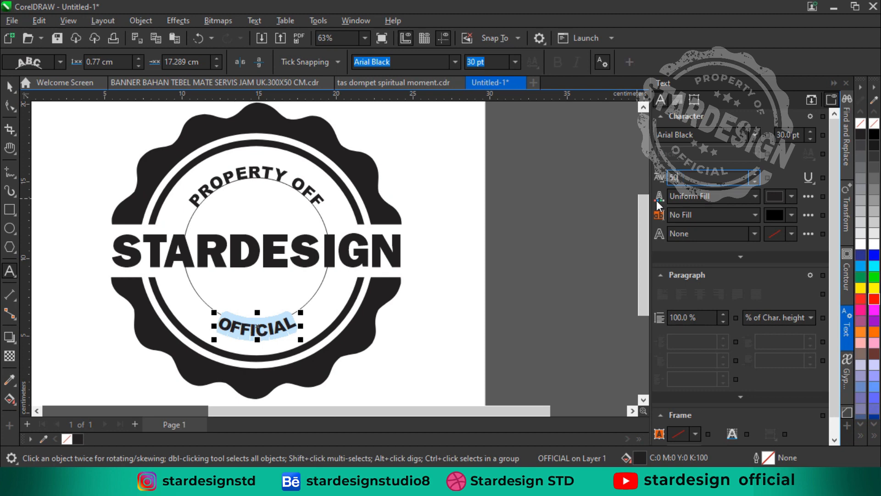
pyautogui.press('Return')
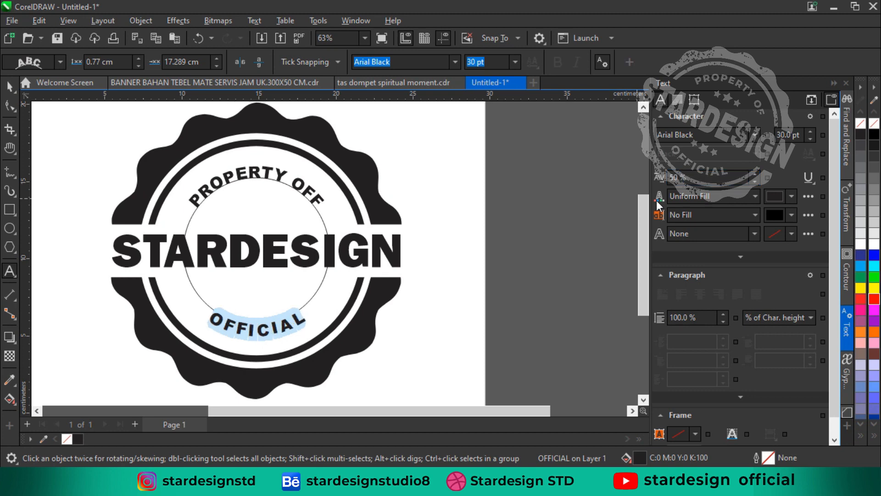
pyautogui.click(9, 85)
# Break both curved texts apart from the hairline inner circle and delete the circle
pyautogui.click(343, 299)
pyautogui.click(314, 240)
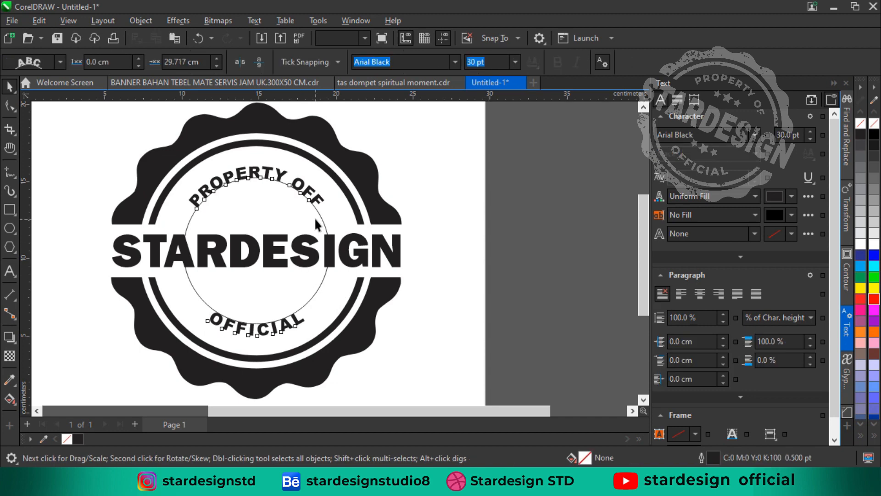
pyautogui.click(136, 21)
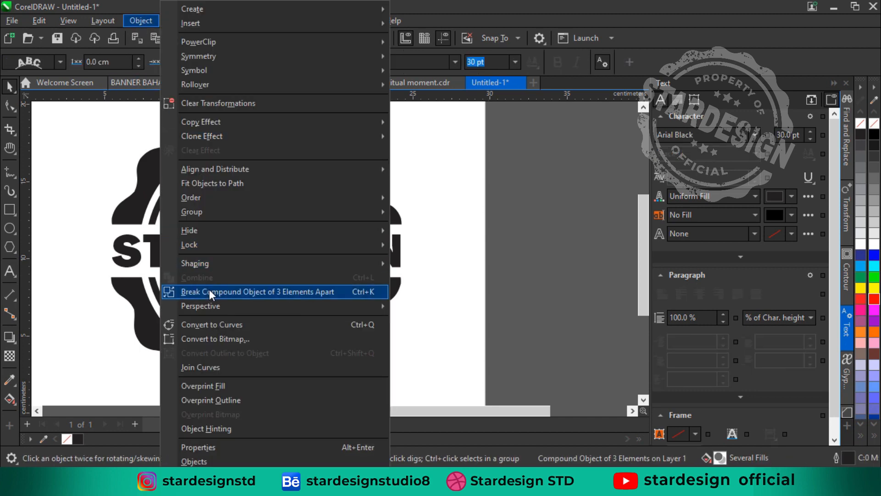
pyautogui.click(249, 296)
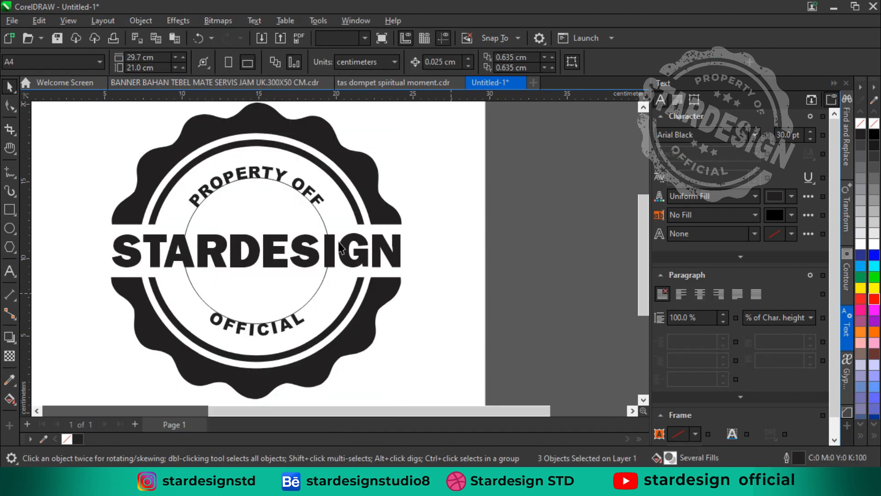
pyautogui.click(312, 216)
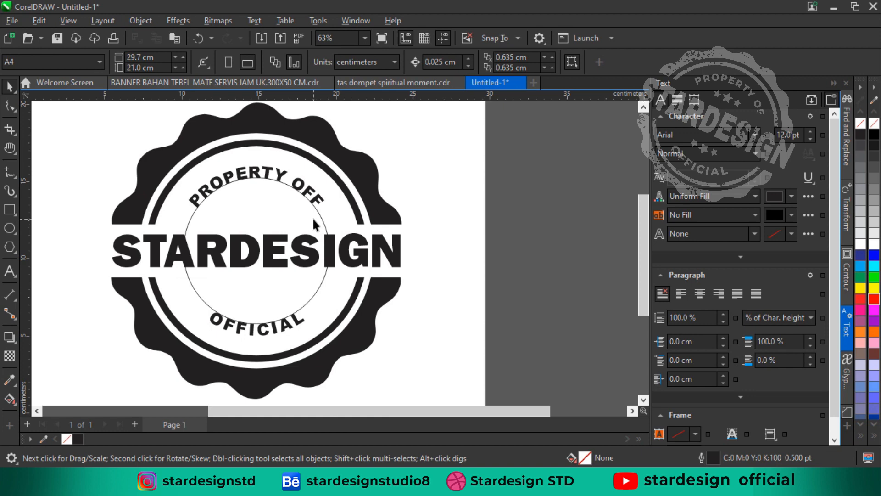
pyautogui.click(313, 220)
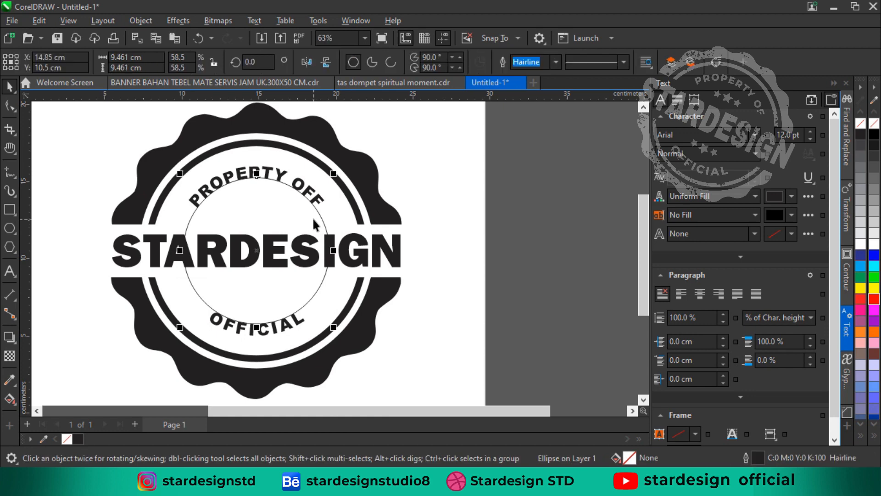
pyautogui.press('Delete')
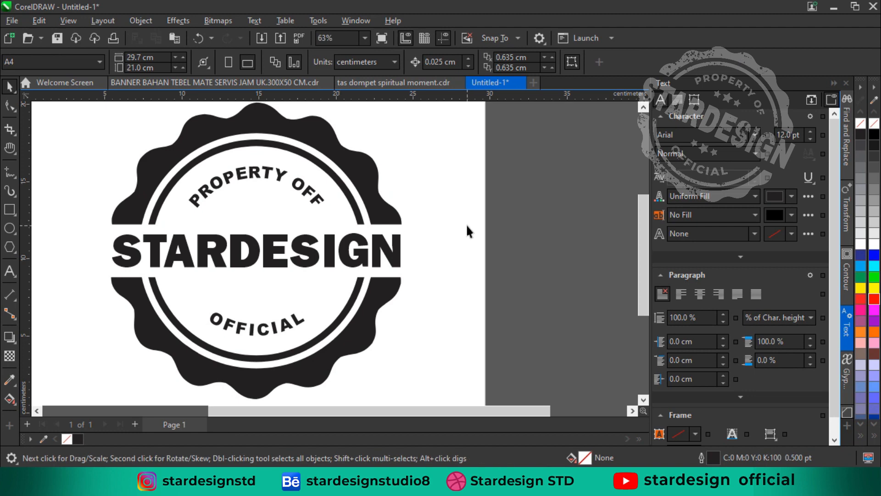
# Draw a five-pointed star about 1.4 cm wide under PROPERTY OFF, filled black with no outline
pyautogui.click(11, 250)
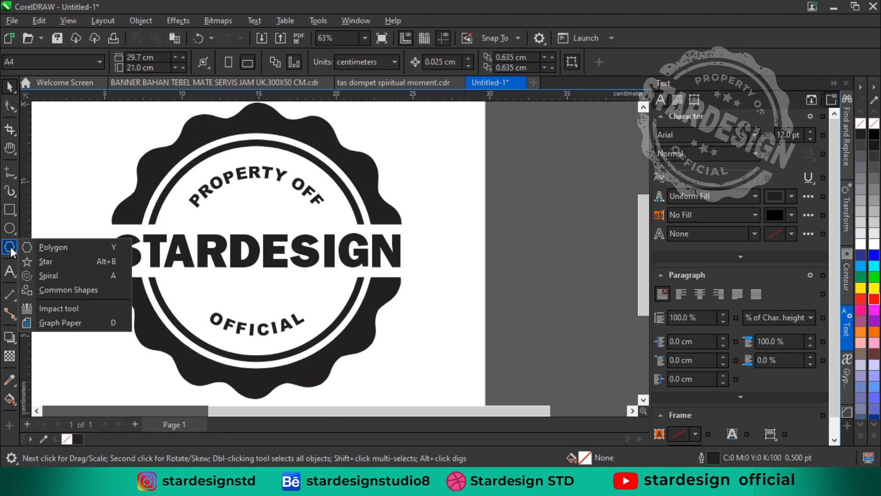
pyautogui.click(46, 256)
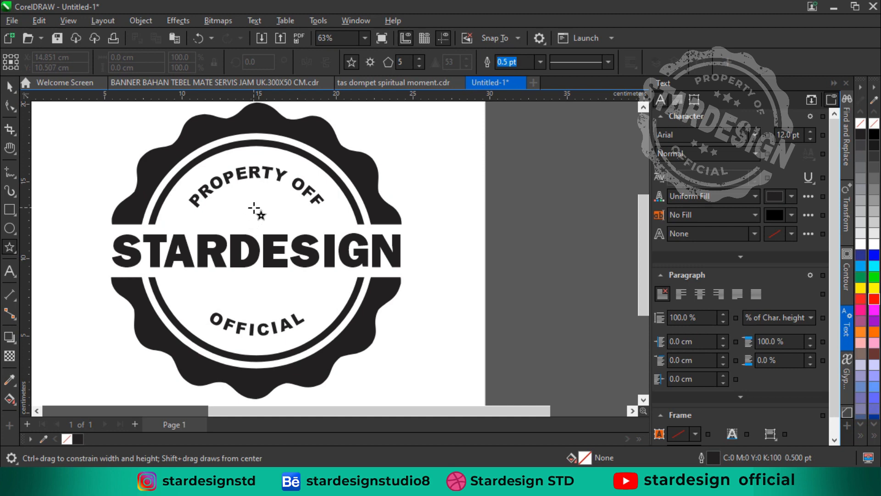
pyautogui.moveTo(252, 203); pyautogui.dragTo(263, 214)
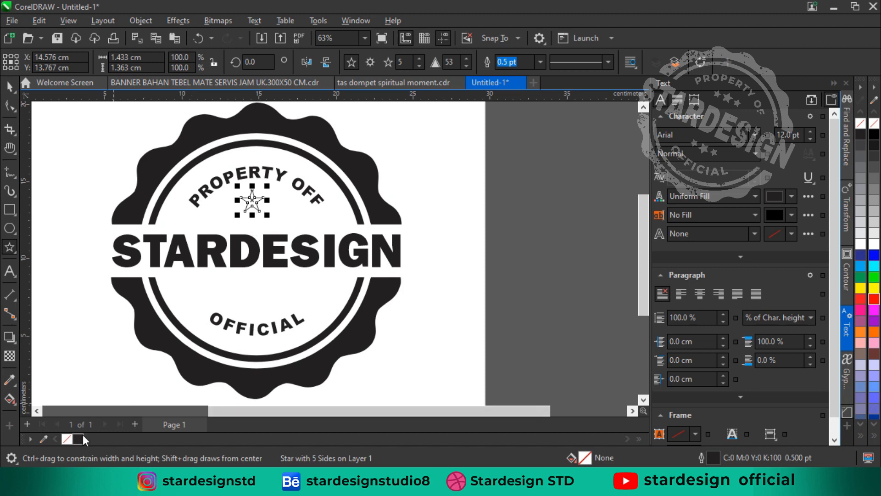
pyautogui.click(78, 438)
pyautogui.rightClick(67, 438)
pyautogui.click(10, 86)
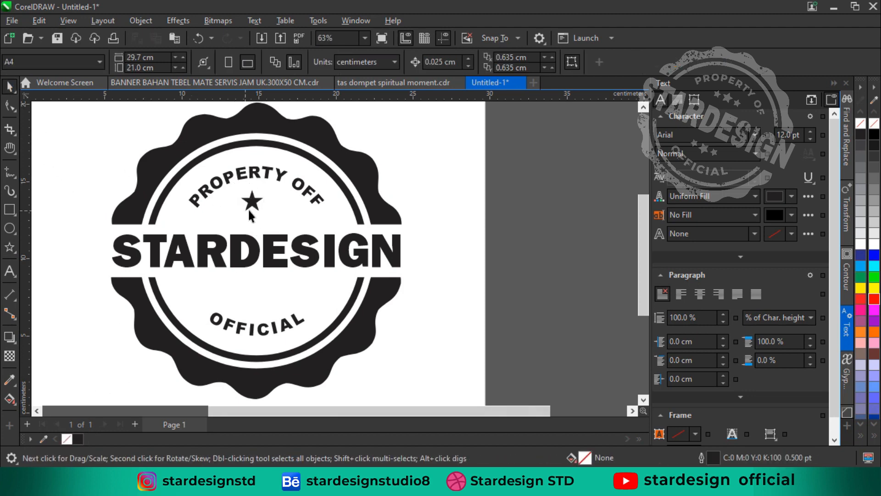
# Centre the star horizontally on the STARDESIGN text and nudge it up slightly
pyautogui.click(253, 206)
pyautogui.keyDown('shift'); pyautogui.click(276, 241); pyautogui.keyUp('shift')
pyautogui.press('c')
pyautogui.click(482, 218)
pyautogui.click(256, 202)
pyautogui.scroll(2, 256, 202)
pyautogui.press('Up')
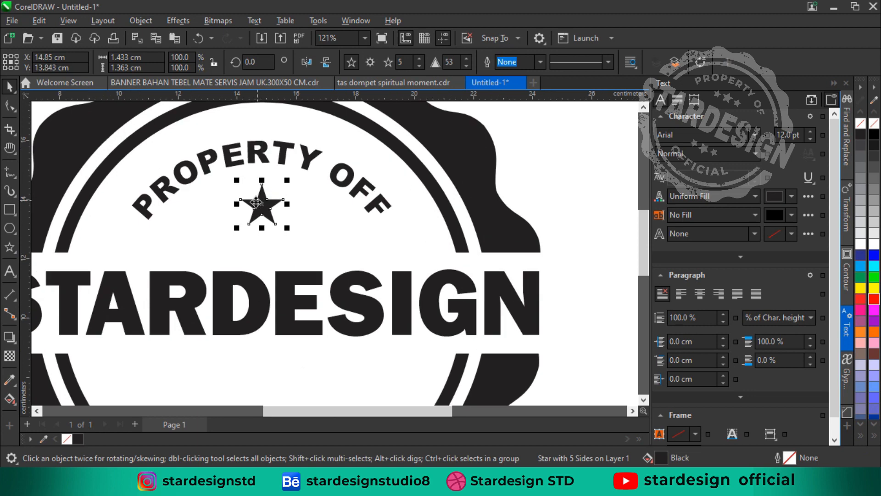
# Add a copy of the star scaled to 69% on each side of the large star and combine the two small stars
pyautogui.moveTo(279, 202); pyautogui.dragTo(221, 219)
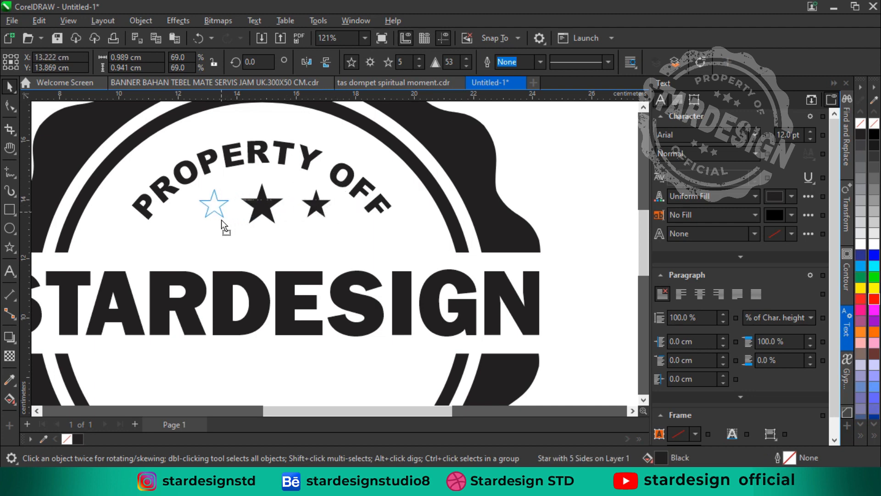
pyautogui.keyDown('shift'); pyautogui.click(315, 216); pyautogui.keyUp('shift')
pyautogui.hotkey('ctrl', 'l')
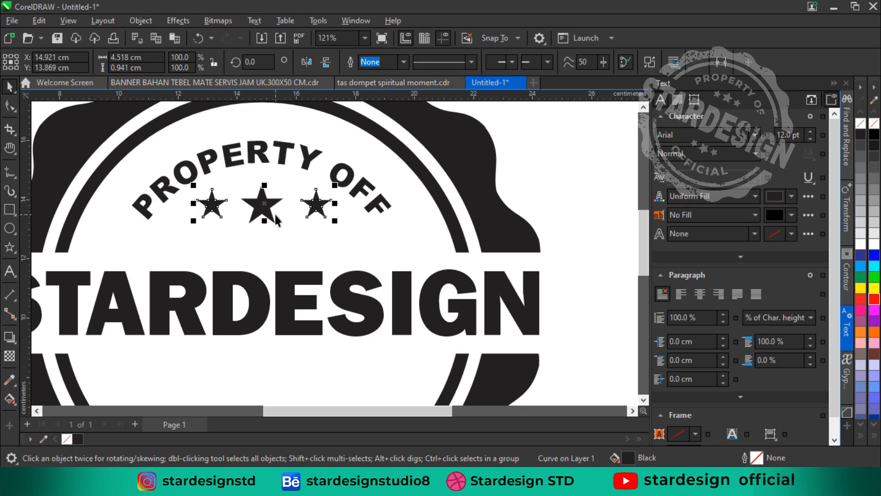
# Centre the combined pair of small stars horizontally on the large star
pyautogui.keyDown('shift'); pyautogui.click(268, 220); pyautogui.keyUp('shift')
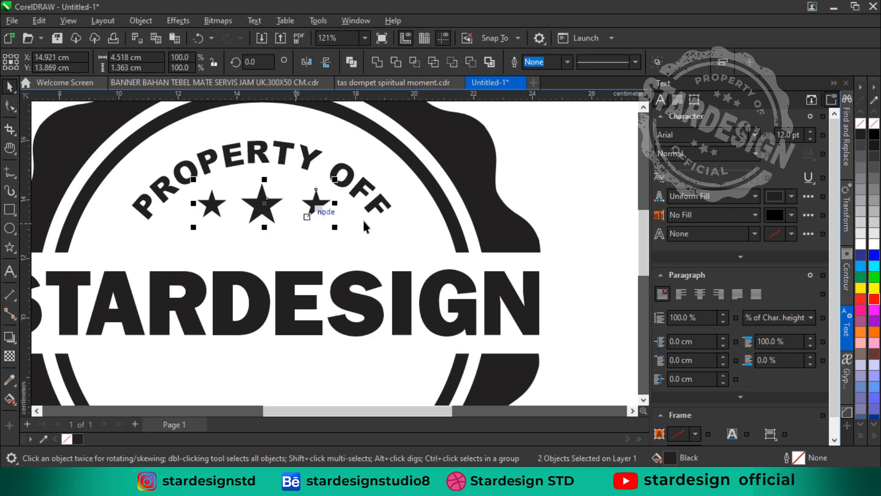
pyautogui.click(582, 186)
pyautogui.click(311, 208)
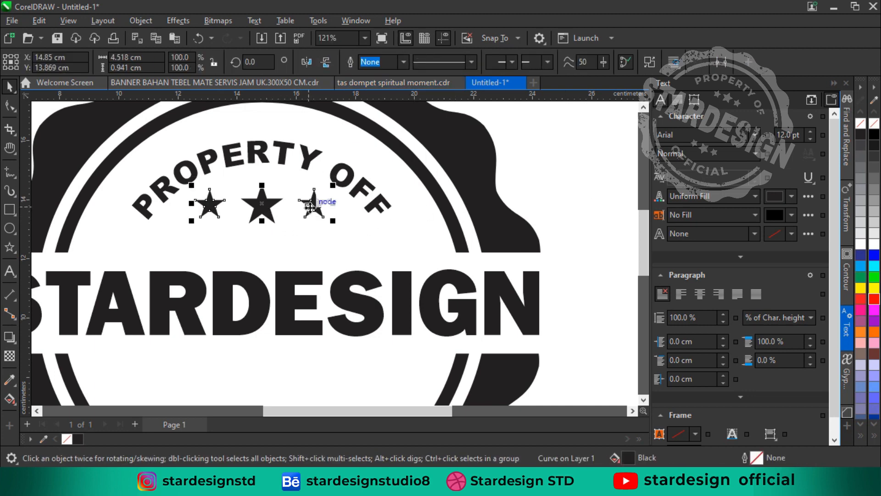
# Lower the pair of small stars to Y 13.411 cm so they sit below the large star's centre
pyautogui.press('Down')
pyautogui.press('Down')
pyautogui.press('Down')
pyautogui.press('Down')
pyautogui.press('Down')
pyautogui.press('Down')
pyautogui.press('Down')
pyautogui.press('Down')
pyautogui.press('Down')
pyautogui.press('Down')
pyautogui.press('Down')
pyautogui.press('Down')
pyautogui.press('Down')
pyautogui.press('Down')
pyautogui.press('Down')
pyautogui.press('Down')
pyautogui.press('Down')
pyautogui.press('Down')
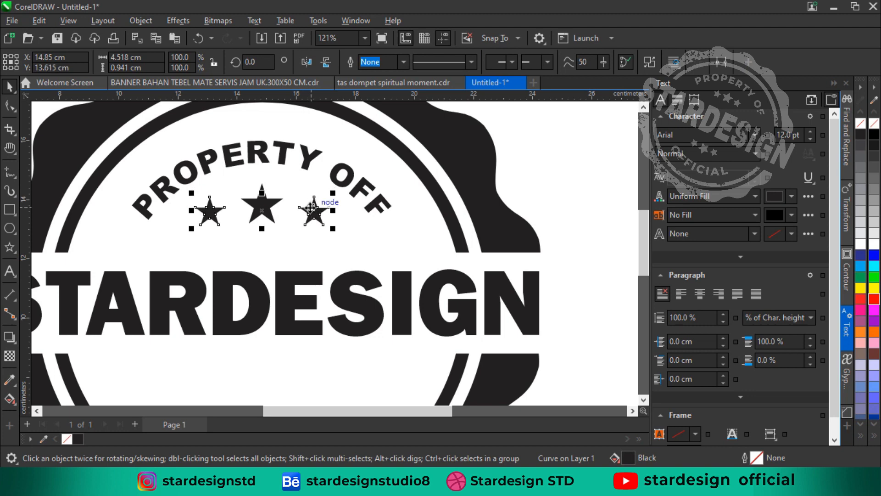
pyautogui.scroll(-2, 310, 208)
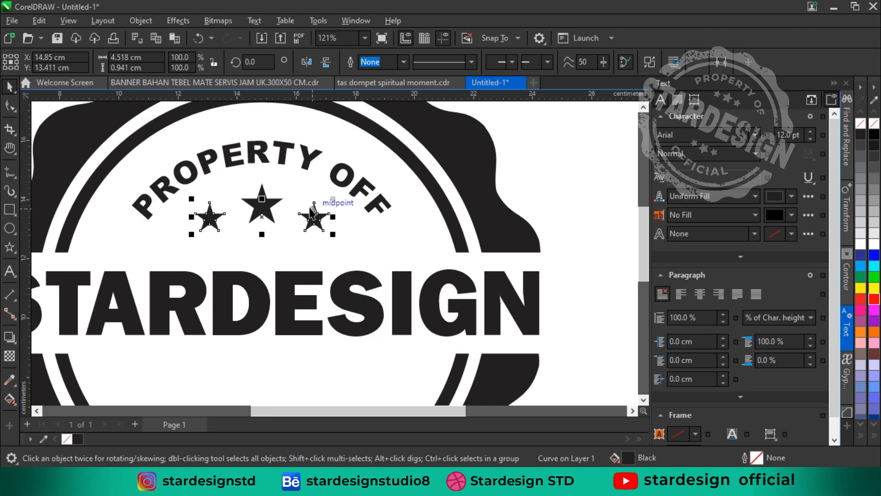
# Place a vertically mirrored copy of the three stars between STARDESIGN and OFFICIAL, at Y 7.836 cm
pyautogui.click(481, 179)
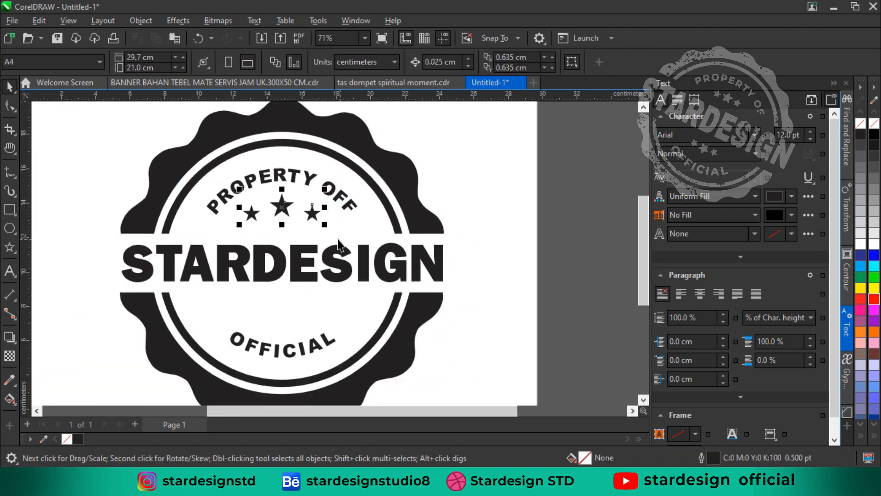
pyautogui.click(284, 202)
pyautogui.moveTo(284, 202); pyautogui.dragTo(290, 308)
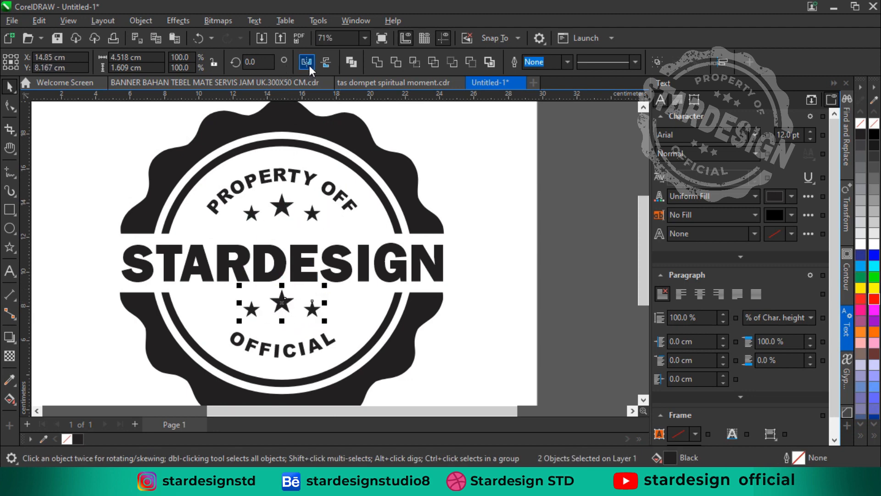
pyautogui.click(326, 62)
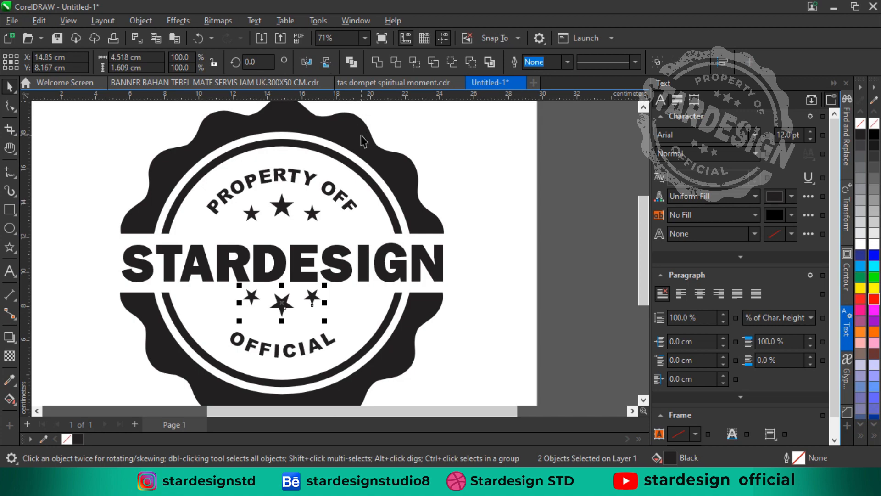
pyautogui.press('Down')
pyautogui.press('Down')
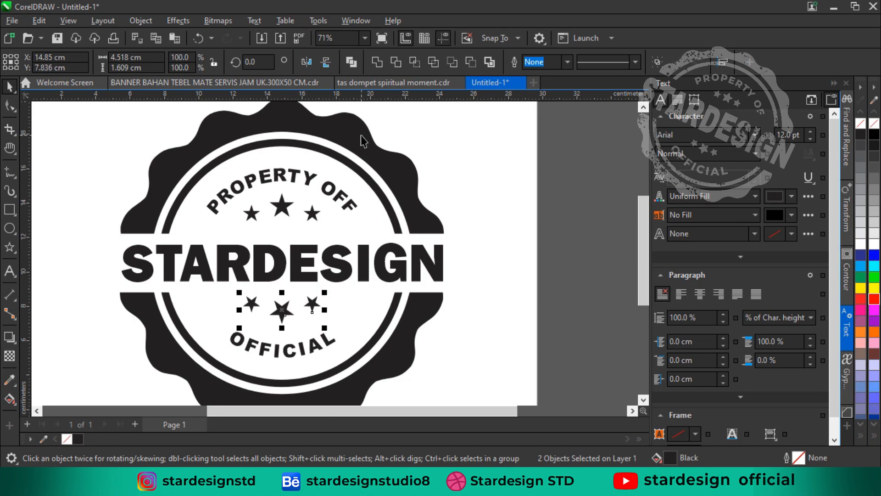